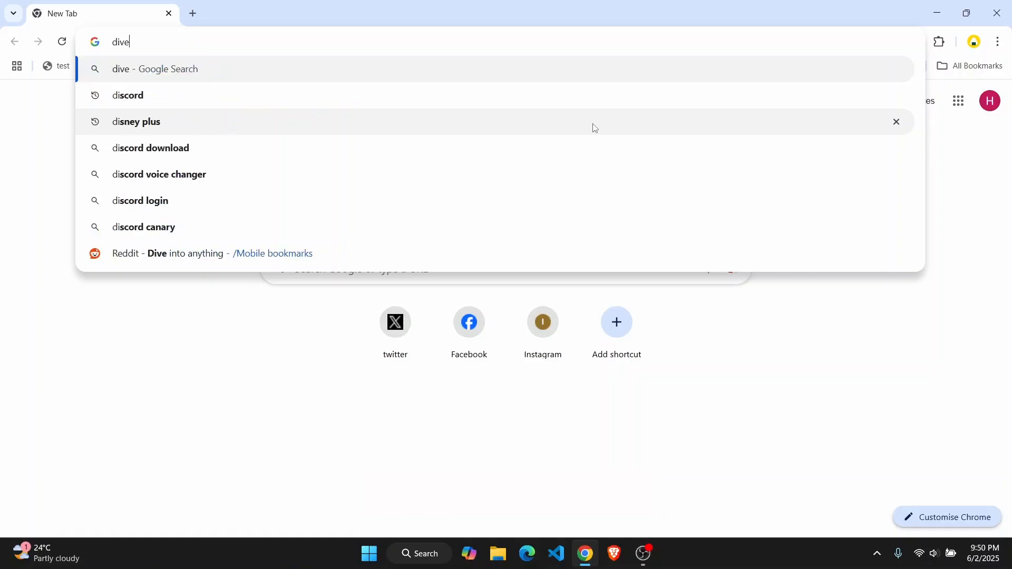
# Go to drive.google.com in Chrome to load My Drive
pyautogui.press('BackSpace')
pyautogui.press('BackSpace')
pyautogui.press('BackSpace')
pyautogui.press('BackSpace')
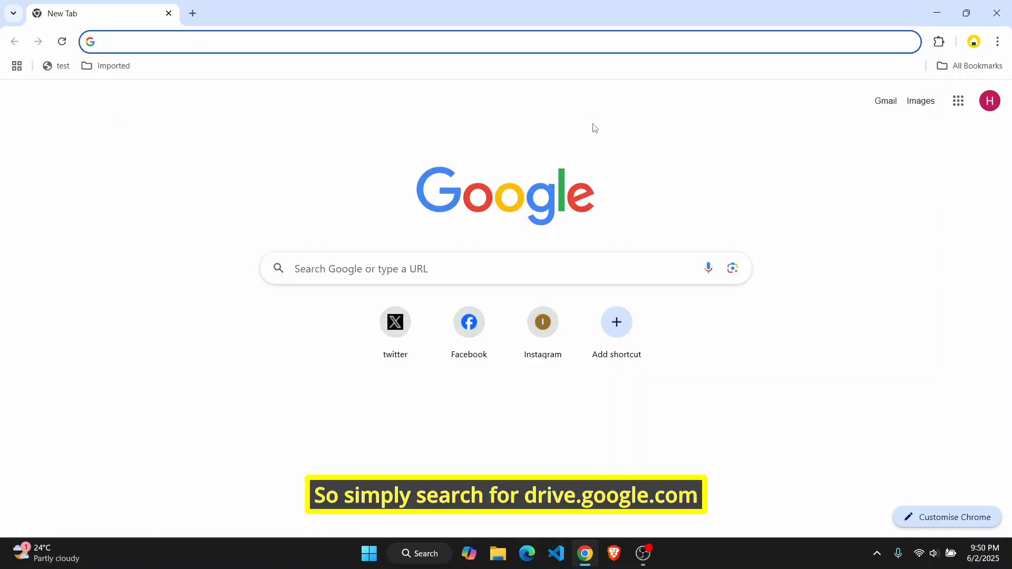
pyautogui.write('dri')
pyautogui.press('Return')
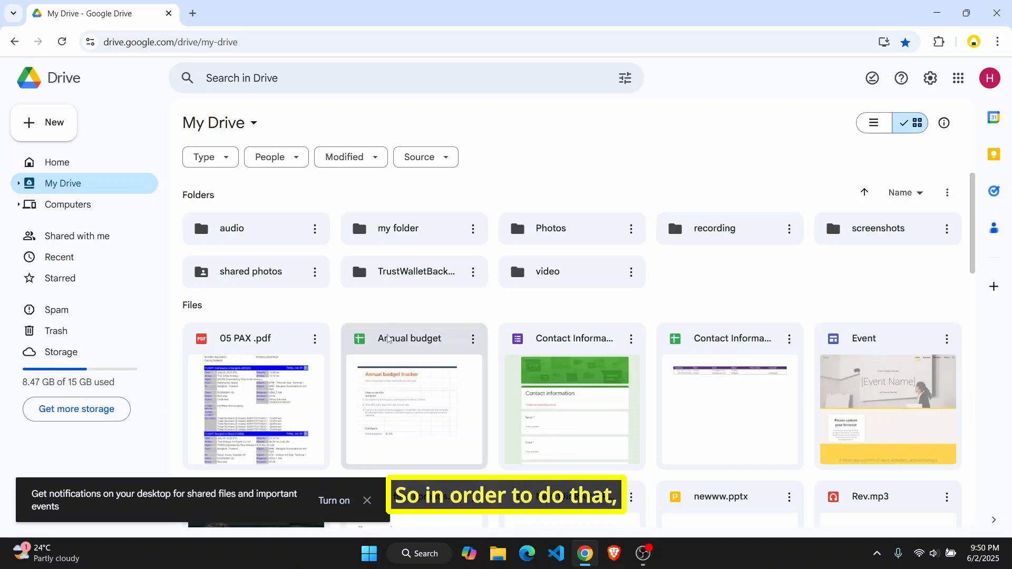
# Open the Photos folder from My Drive to view its four image files
pyautogui.doubleClick(551, 236)
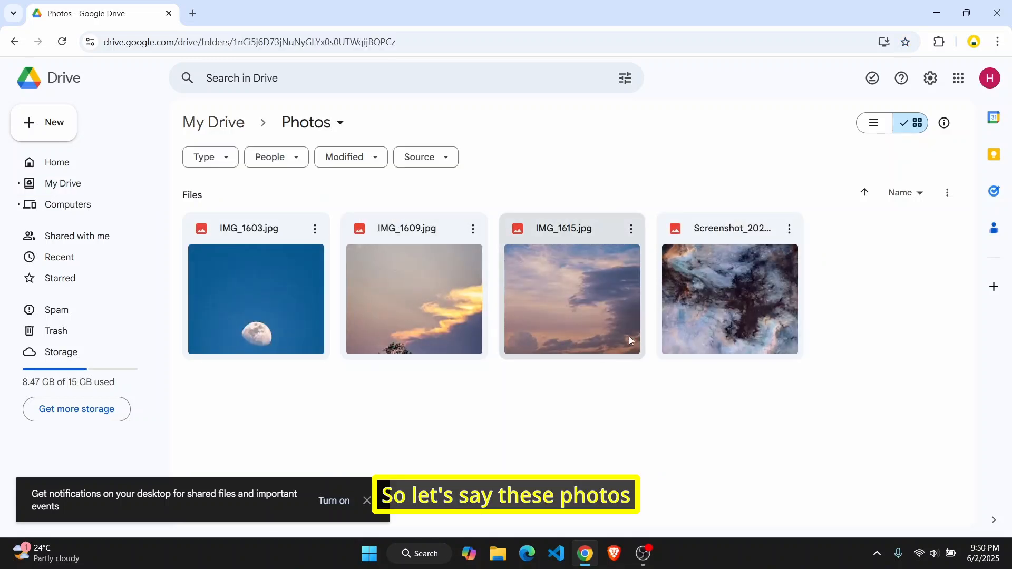
pyautogui.click(12, 39)
pyautogui.click(547, 234)
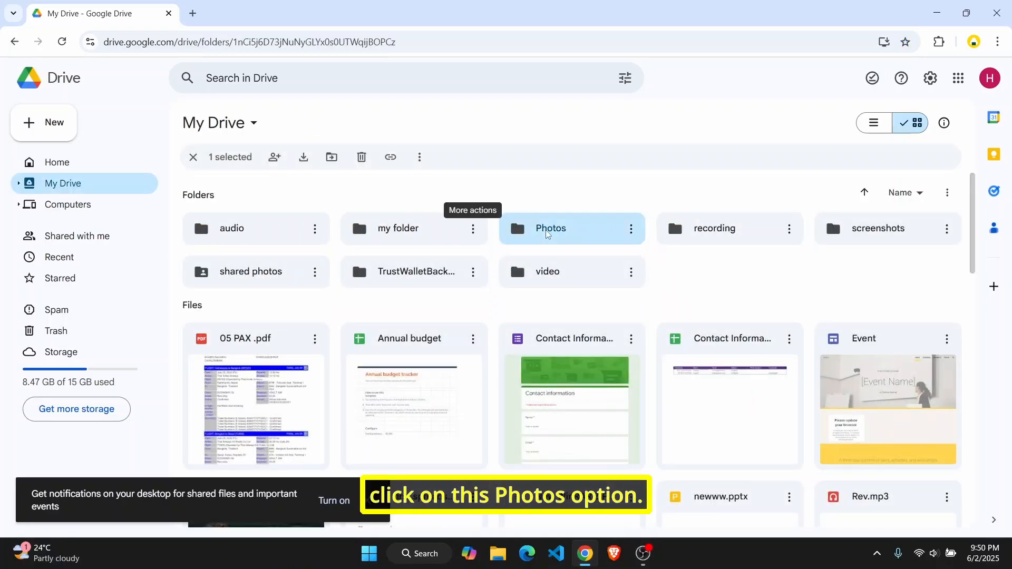
pyautogui.doubleClick(548, 234)
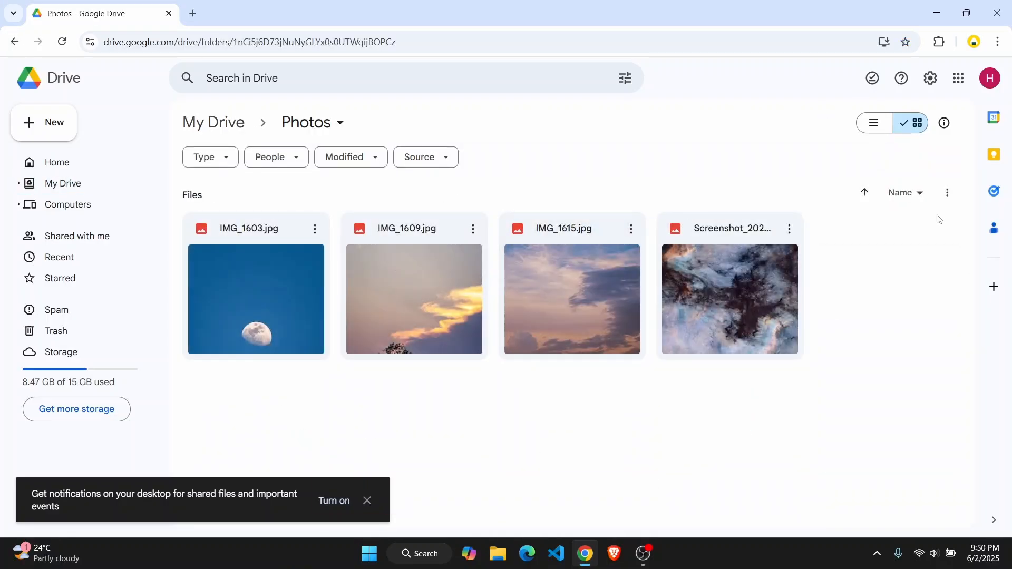
# In a new tab, search 'google forms' and create a Blank form
pyautogui.click(191, 13)
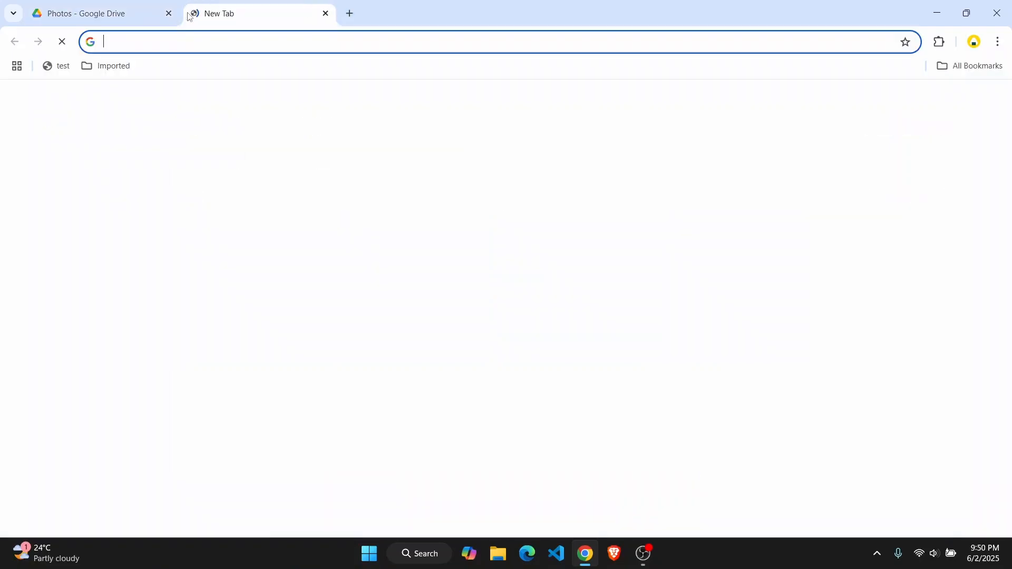
pyautogui.write('fo')
pyautogui.press('BackSpace')
pyautogui.press('BackSpace')
pyautogui.press('BackSpace')
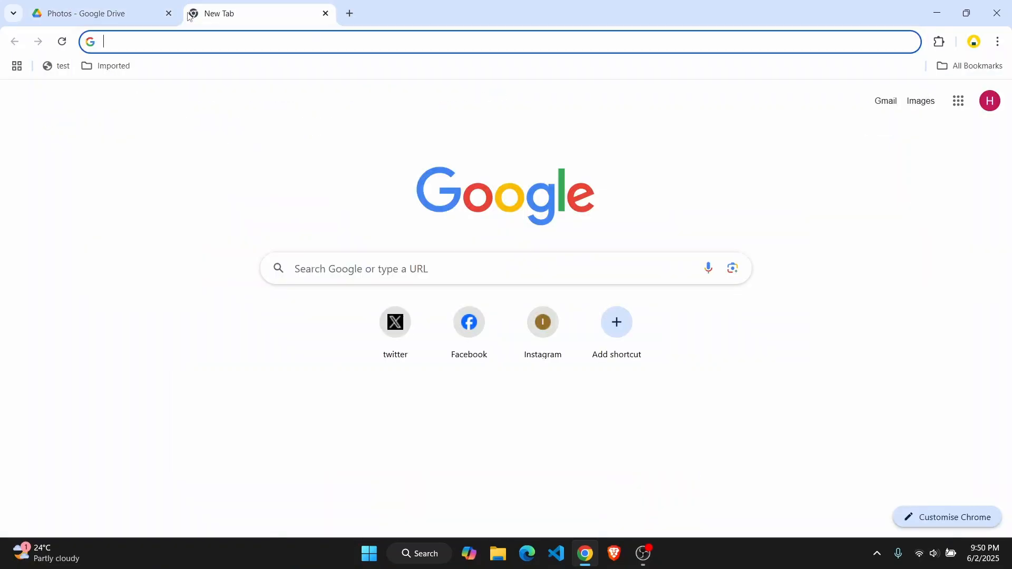
pyautogui.write('google forms')
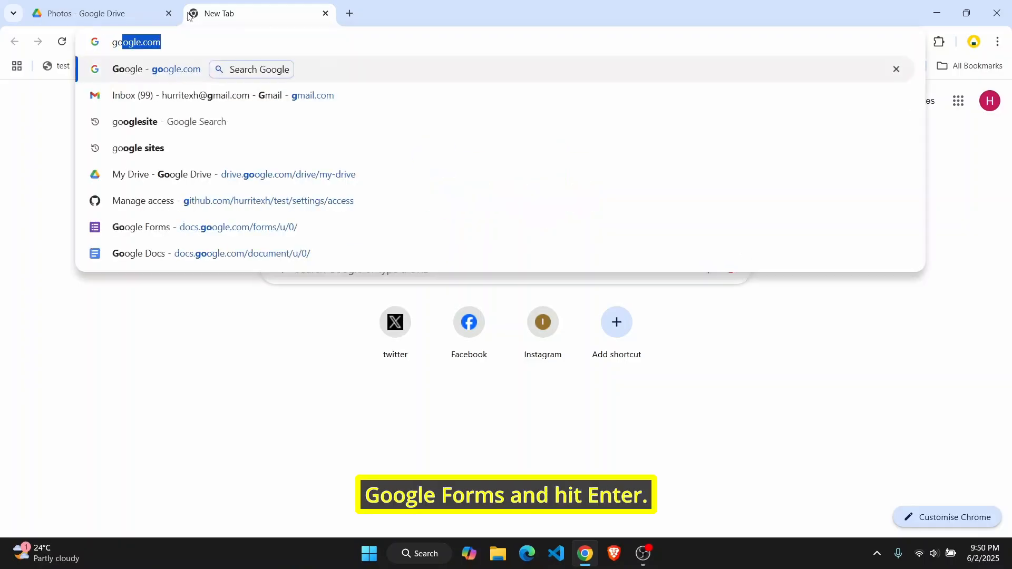
pyautogui.press('Return')
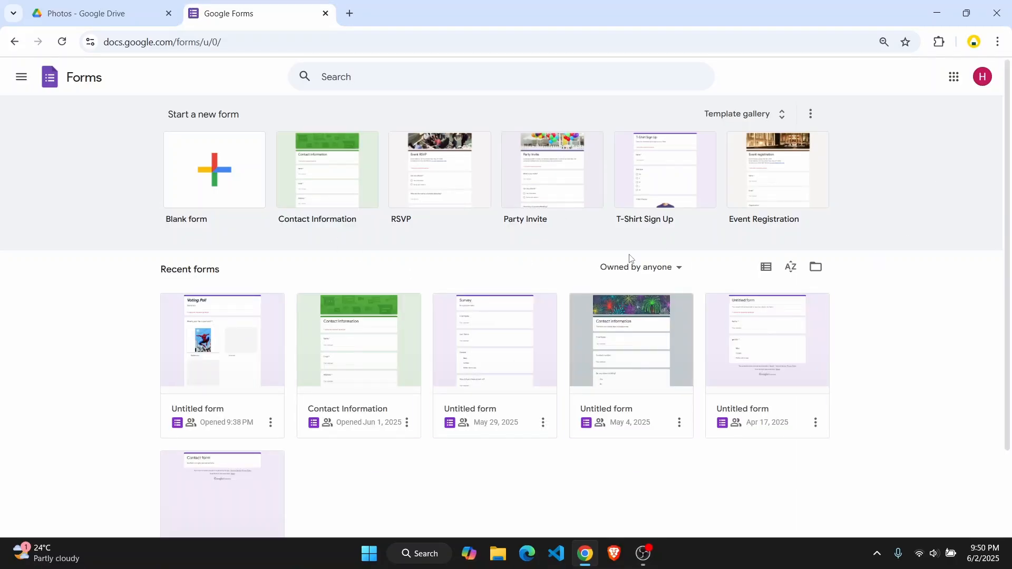
pyautogui.click(217, 179)
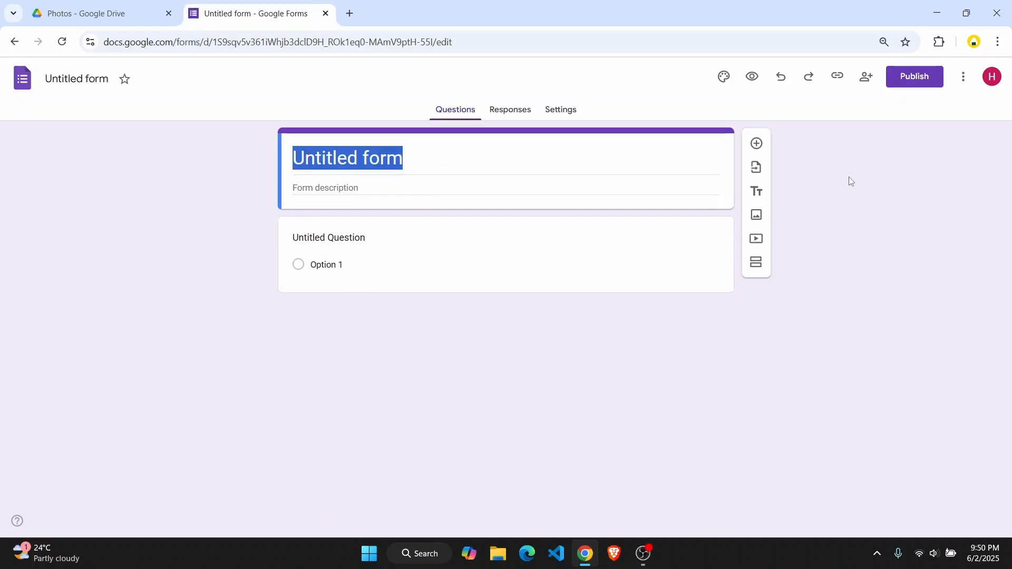
# Rename the form title to 'Protected files'
pyautogui.click(452, 158)
pyautogui.tripleClick(451, 160)
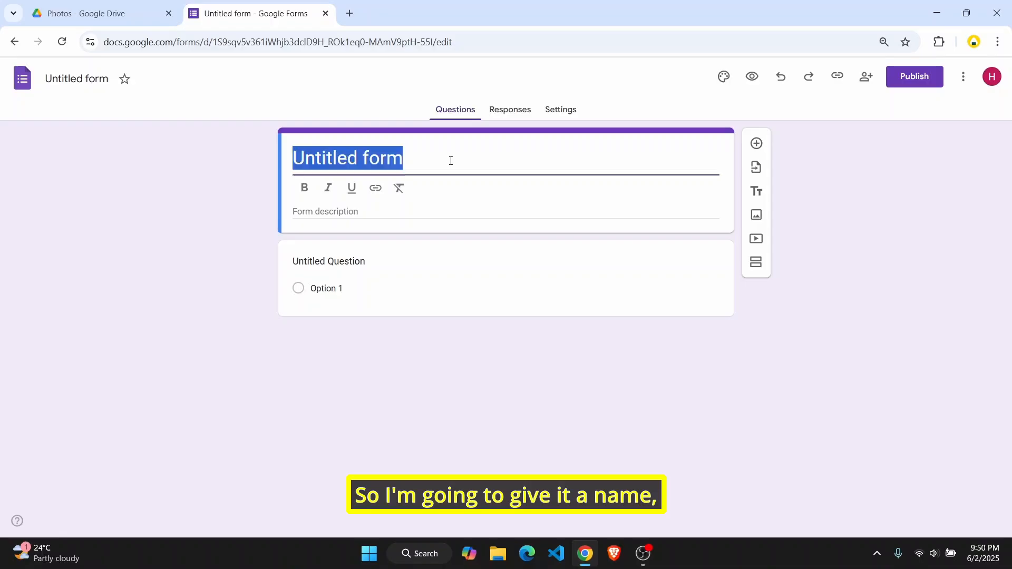
pyautogui.write('Por')
pyautogui.press('BackSpace')
pyautogui.press('BackSpace')
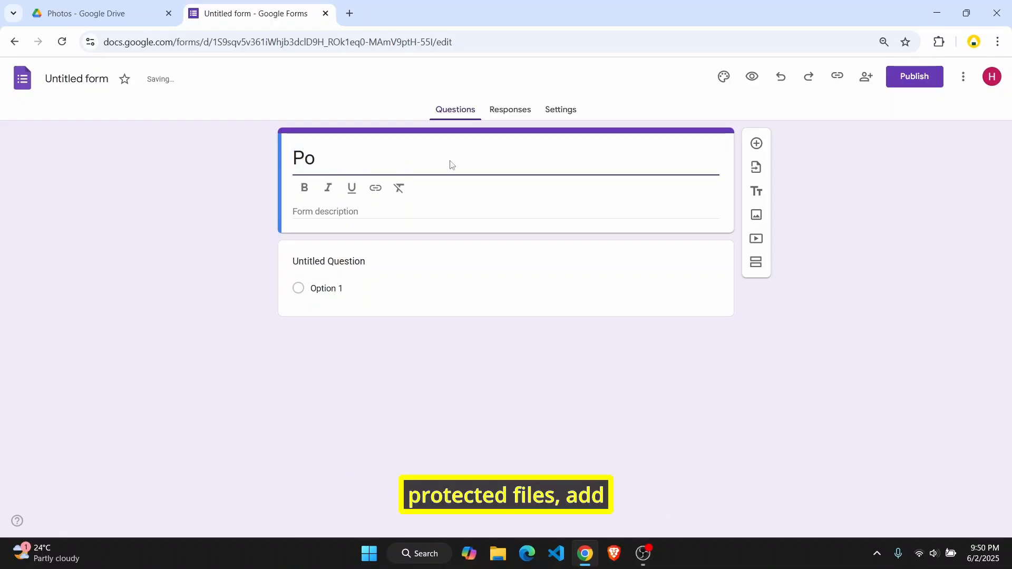
pyautogui.write('rotected files')
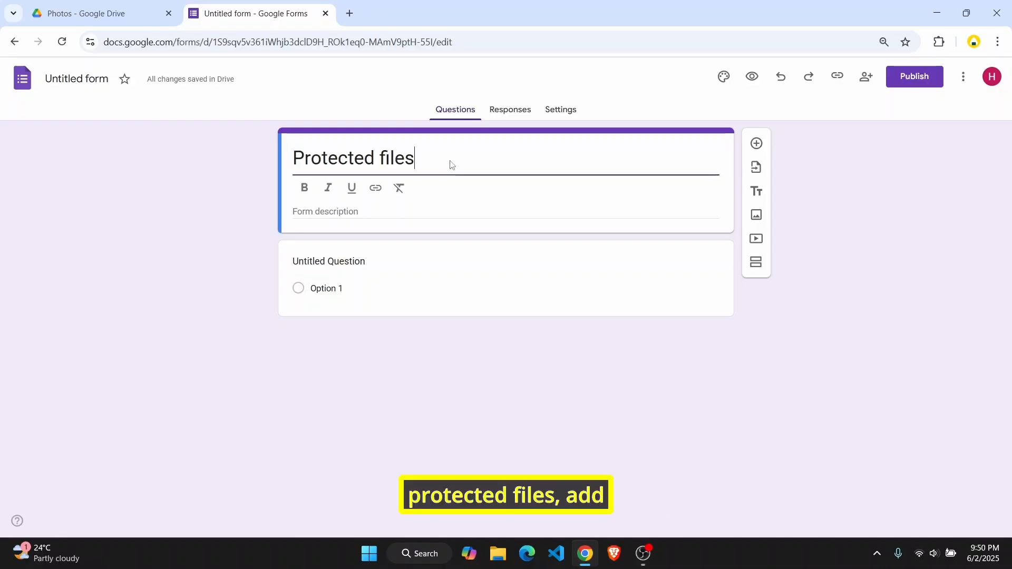
# Add the form description 'enter a password to access the file'
pyautogui.click(347, 212)
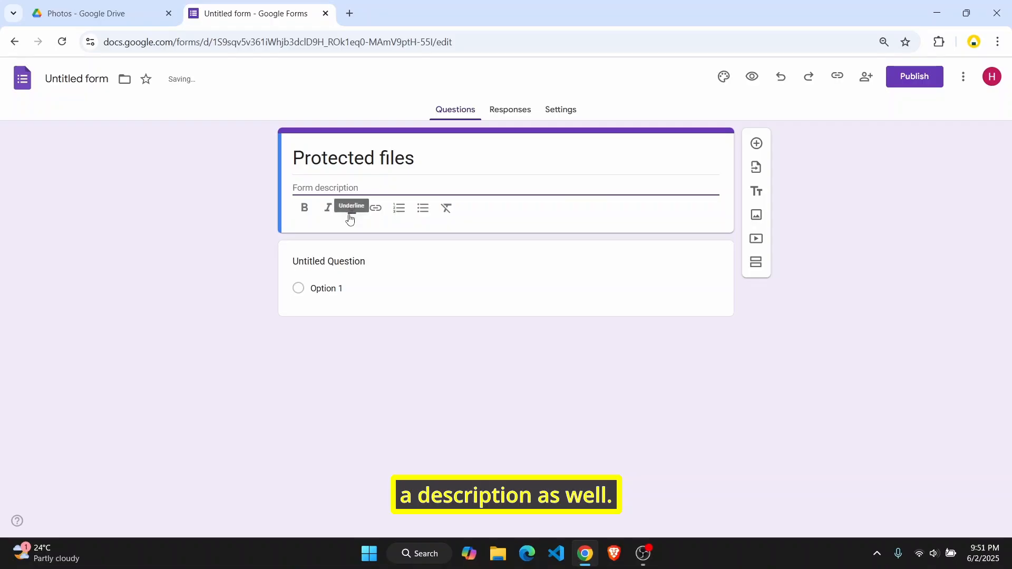
pyautogui.write('enter a password to')
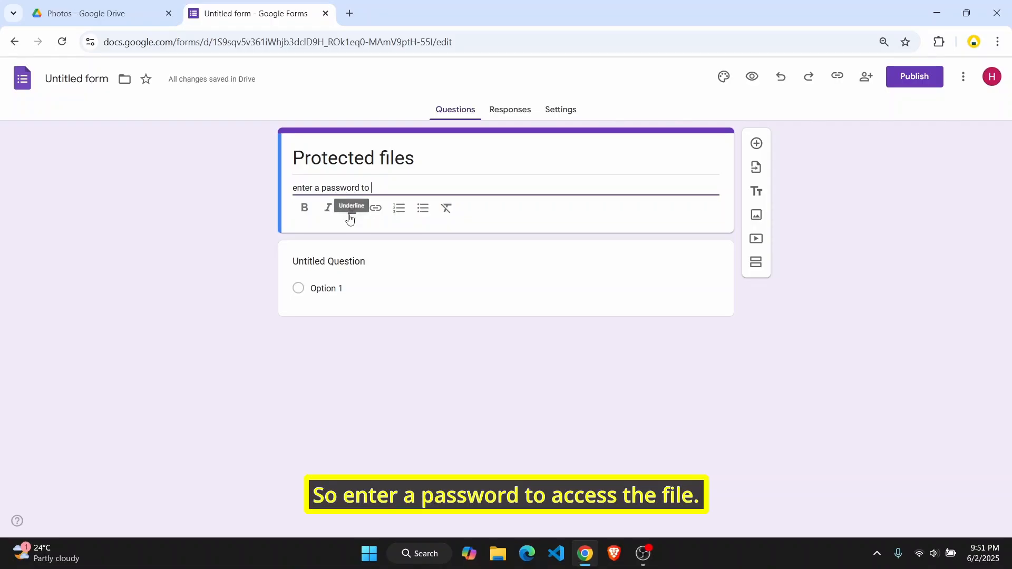
pyautogui.write(' ass')
pyautogui.press('BackSpace')
pyautogui.press('BackSpace')
pyautogui.write('ce')
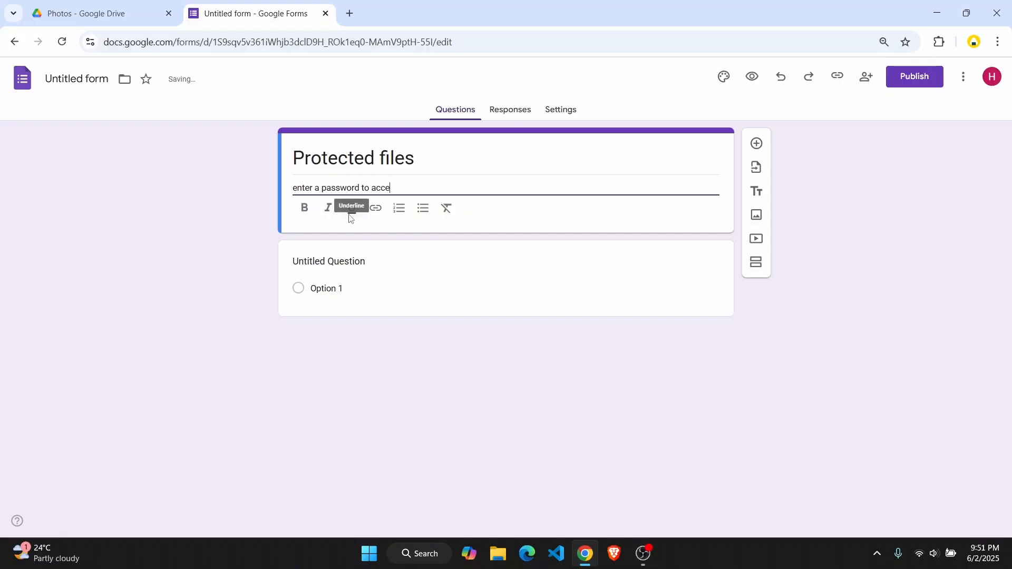
pyautogui.write('ss the file')
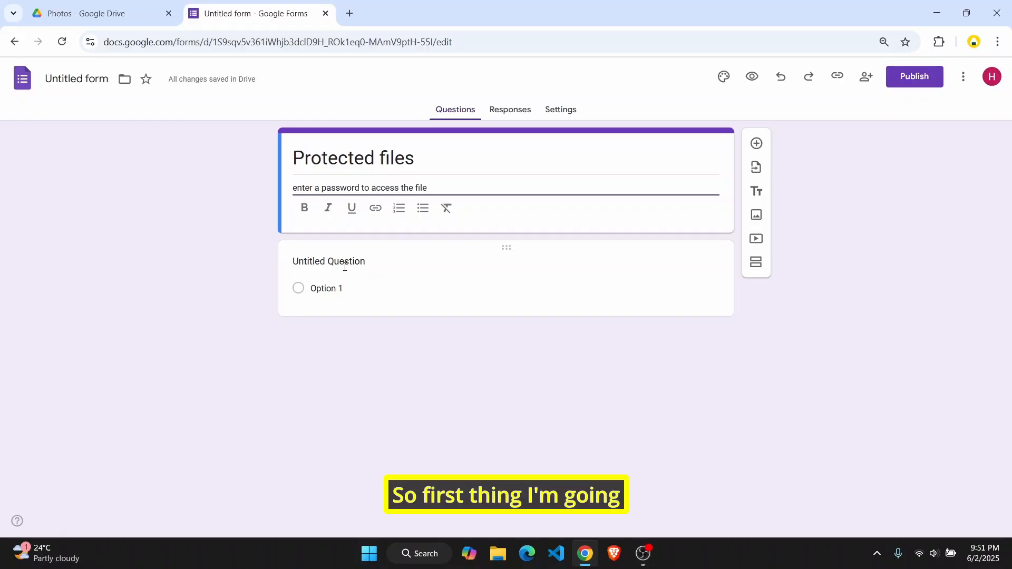
# Change the untitled first question's type to Short answer
pyautogui.click(391, 333)
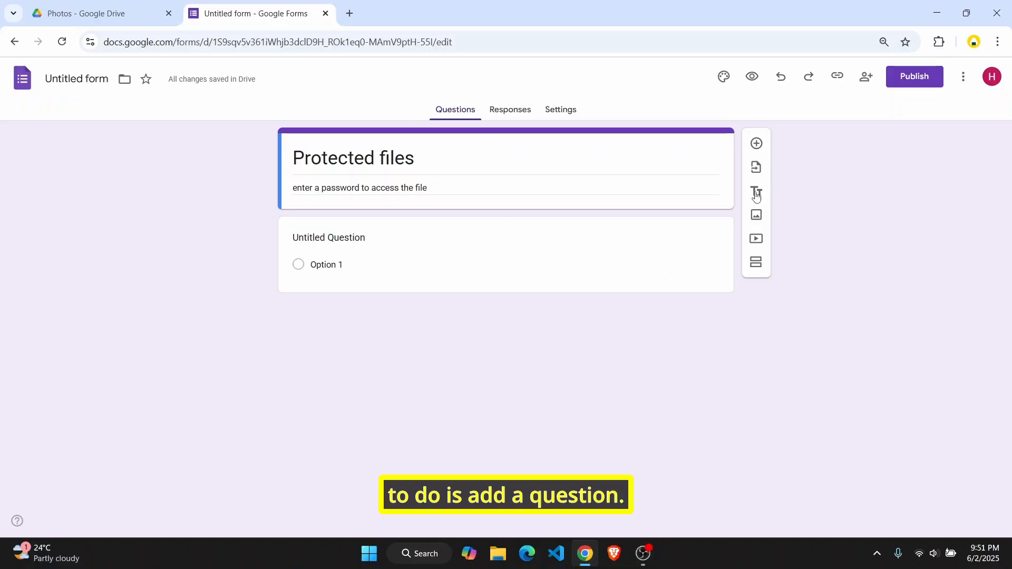
pyautogui.click(633, 282)
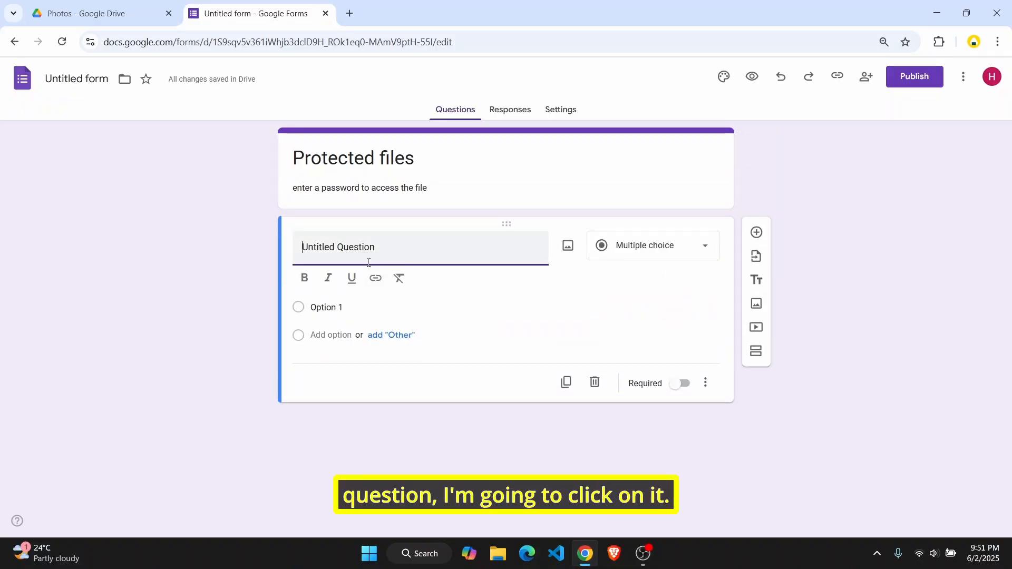
pyautogui.moveTo(422, 242); pyautogui.dragTo(248, 233)
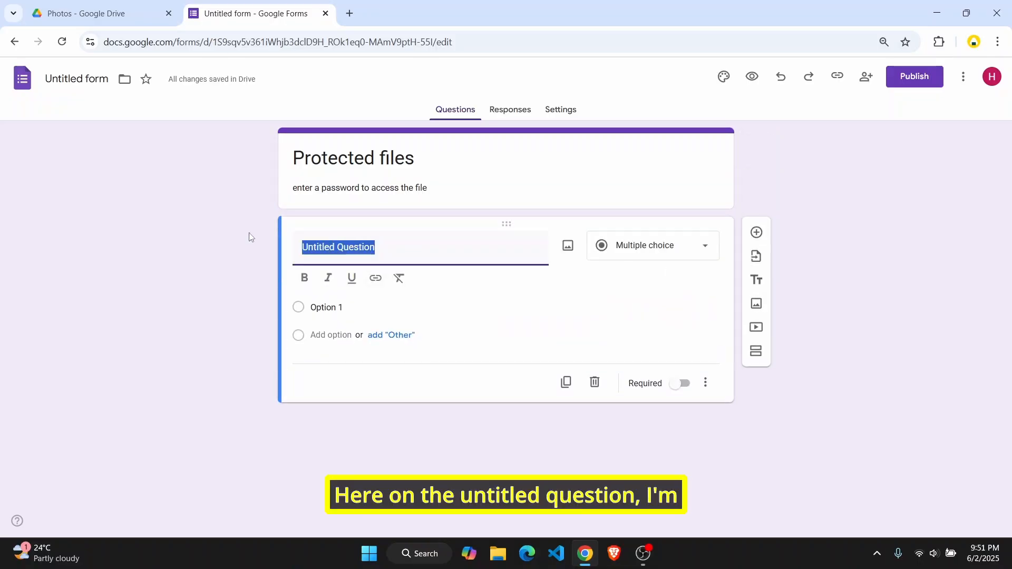
pyautogui.click(671, 248)
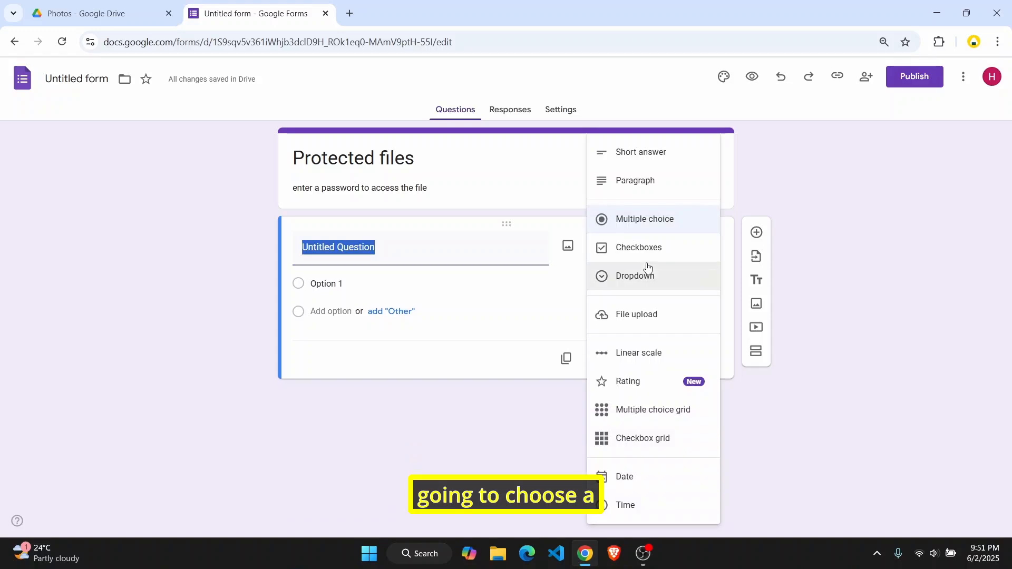
pyautogui.click(644, 156)
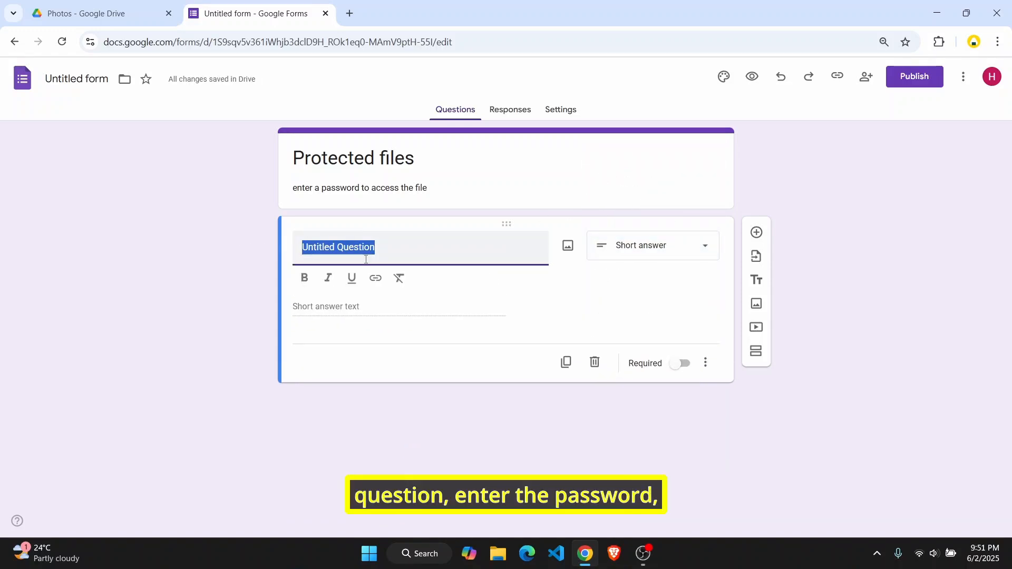
# Title the question 'What's the password?' and mark it Required
pyautogui.write('Enter the pass')
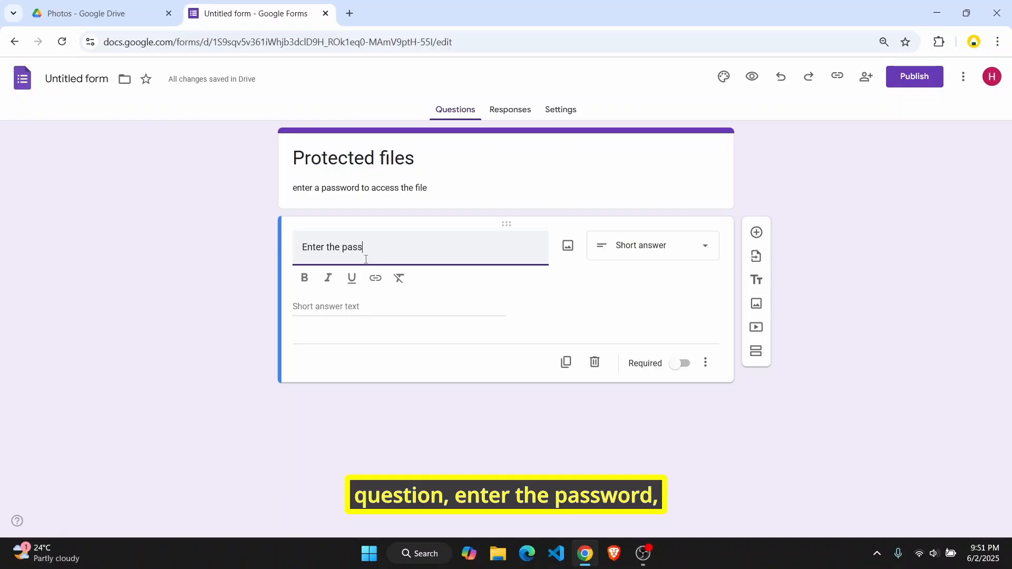
pyautogui.write('word')
pyautogui.press('BackSpace')
pyautogui.press('BackSpace')
pyautogui.press('BackSpace')
pyautogui.press('BackSpace')
pyautogui.press('BackSpace')
pyautogui.press('BackSpace')
pyautogui.press('BackSpace')
pyautogui.press('BackSpace')
pyautogui.press('BackSpace')
pyautogui.press('BackSpace')
pyautogui.press('BackSpace')
pyautogui.press('BackSpace')
pyautogui.press('BackSpace')
pyautogui.press('BackSpace')
pyautogui.press('BackSpace')
pyautogui.press('BackSpace')
pyautogui.press('BackSpace')
pyautogui.press('BackSpace')
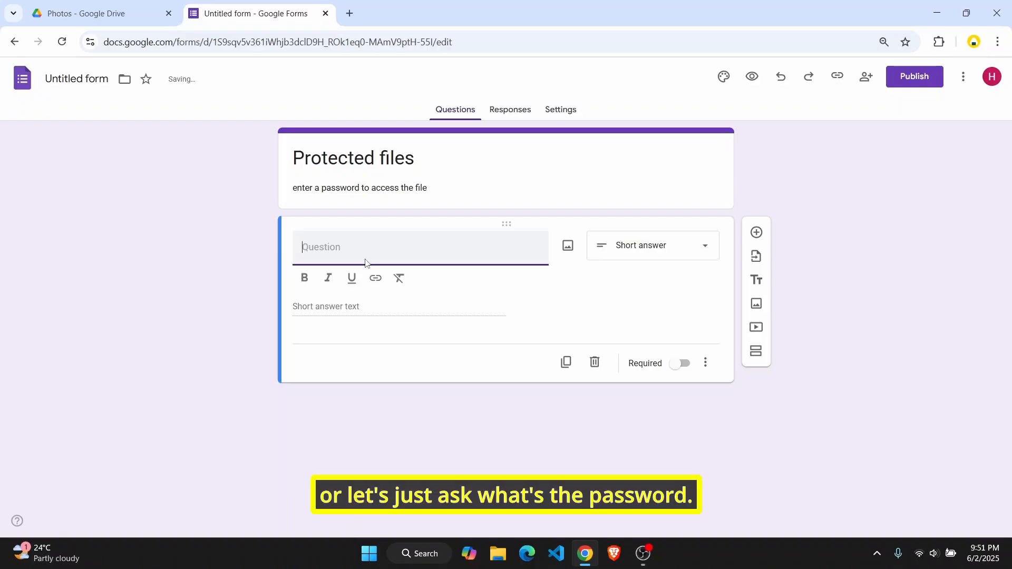
pyautogui.write("WHat's the password:")
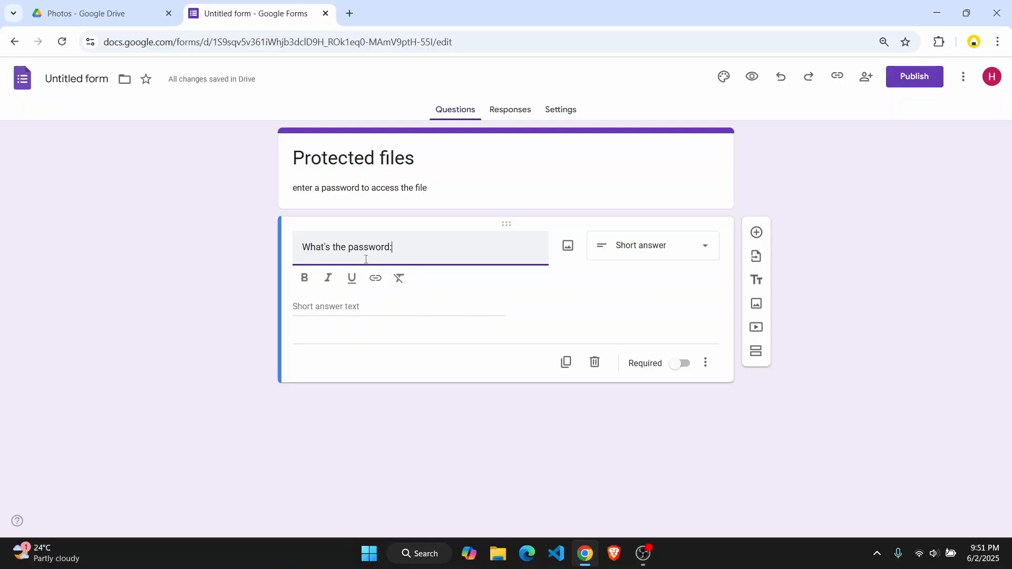
pyautogui.press('BackSpace')
pyautogui.write('?')
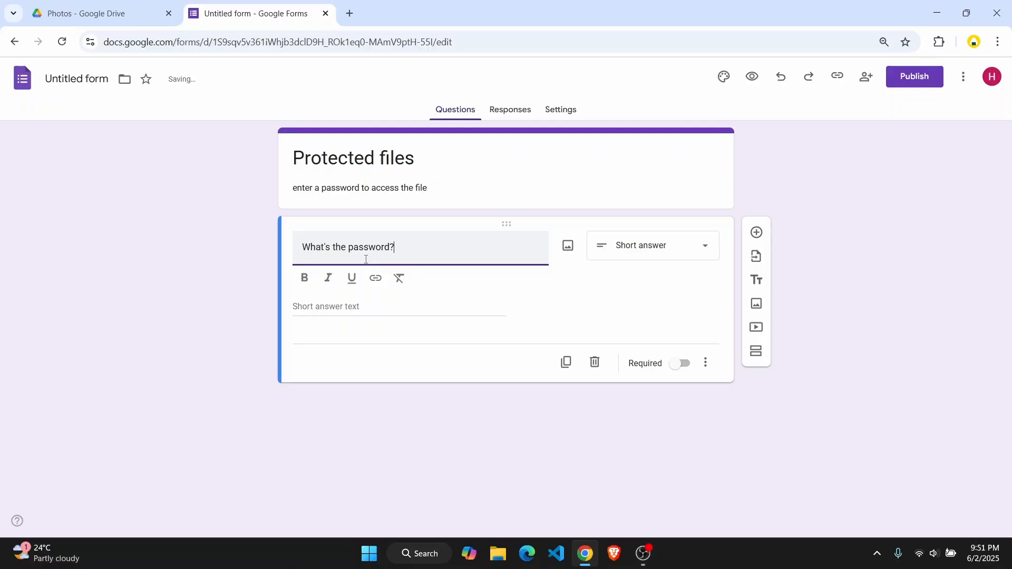
pyautogui.click(352, 314)
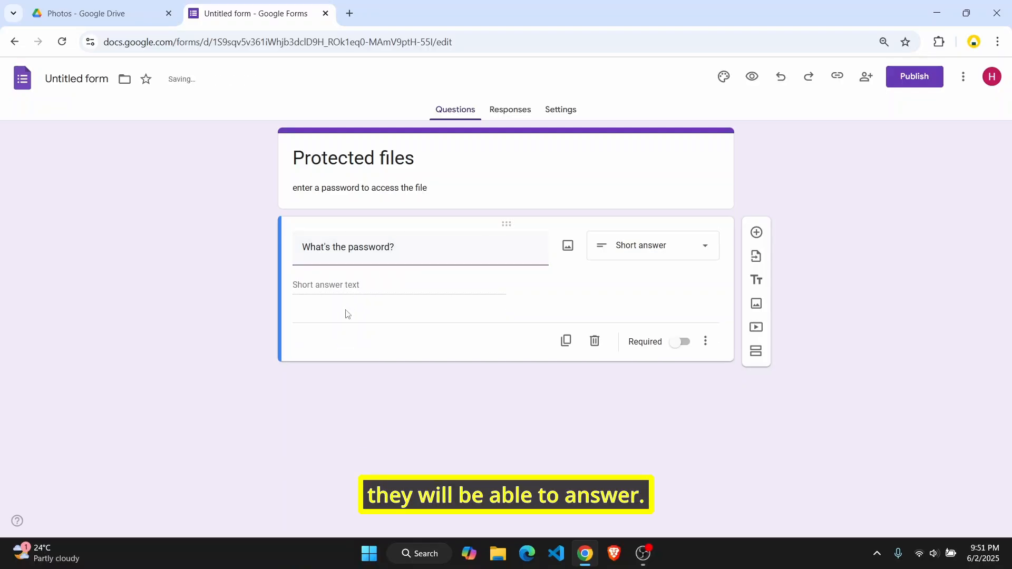
pyautogui.click(678, 348)
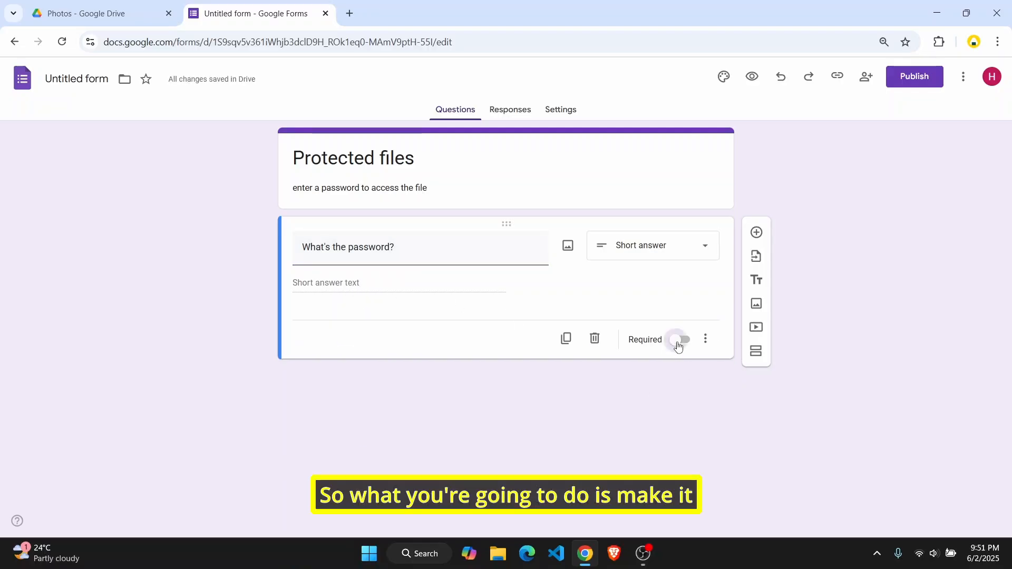
# Add response validation to the password question using Text > Contains
pyautogui.click(706, 343)
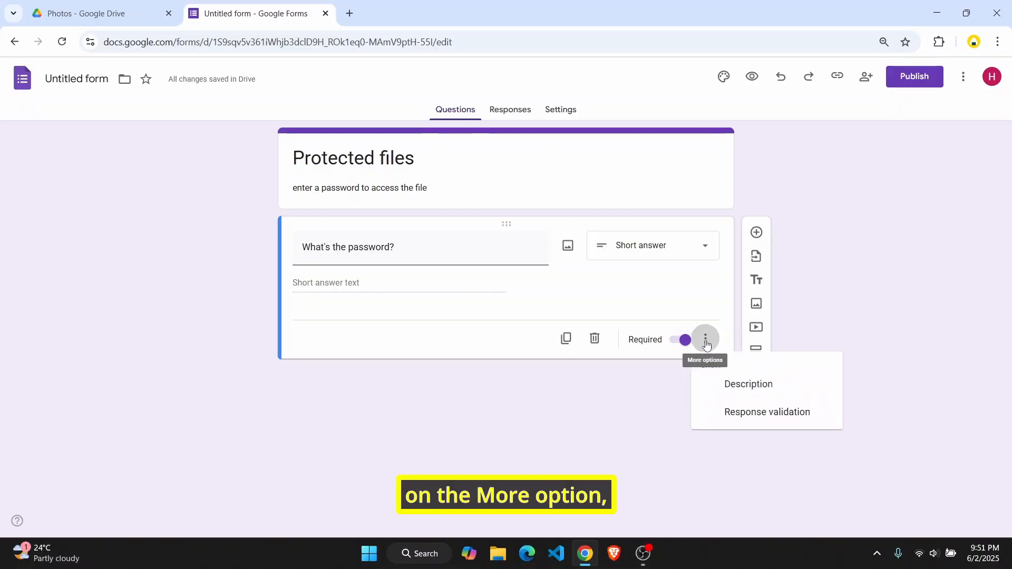
pyautogui.click(762, 421)
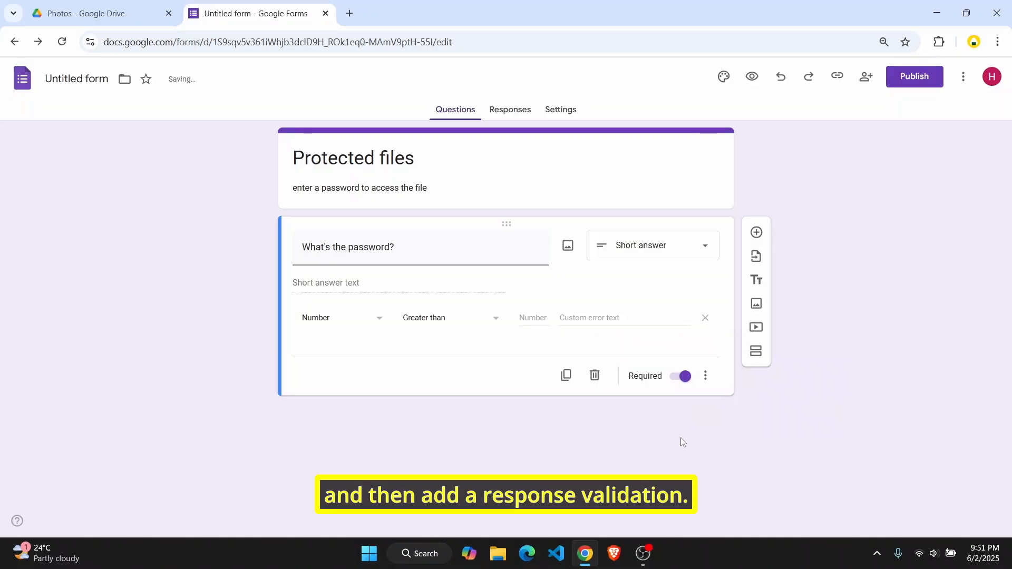
pyautogui.click(331, 319)
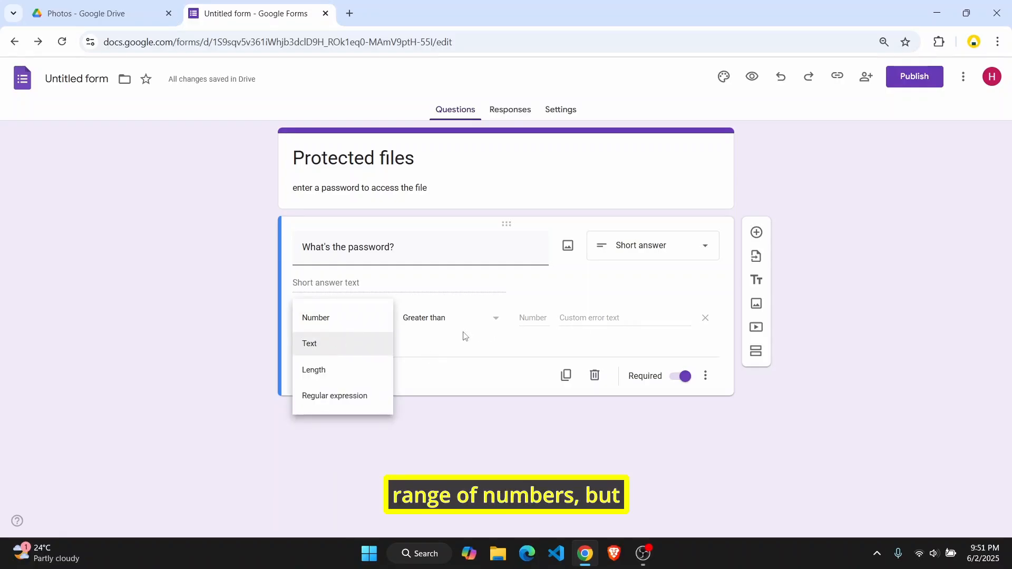
pyautogui.click(351, 348)
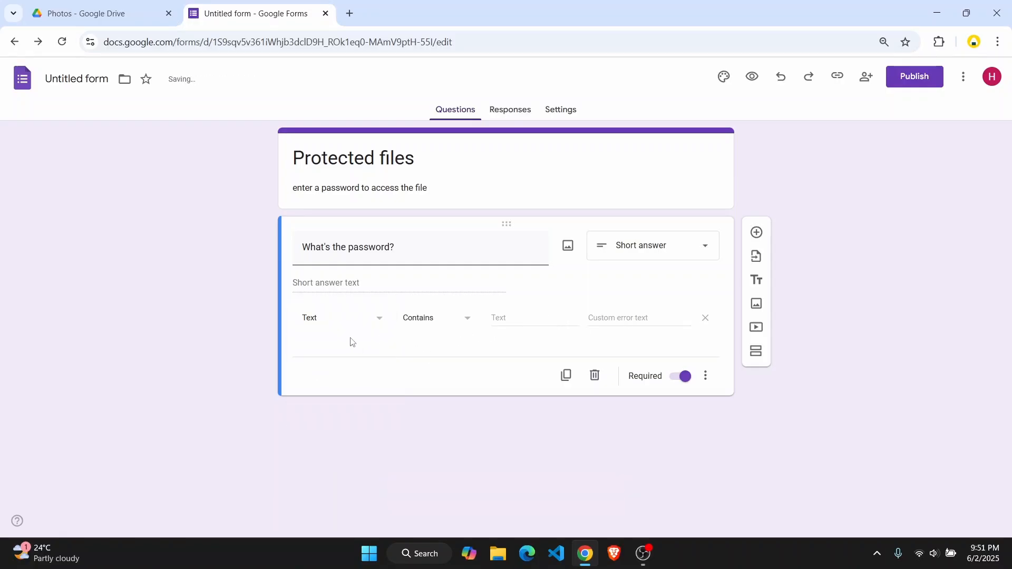
pyautogui.click(442, 328)
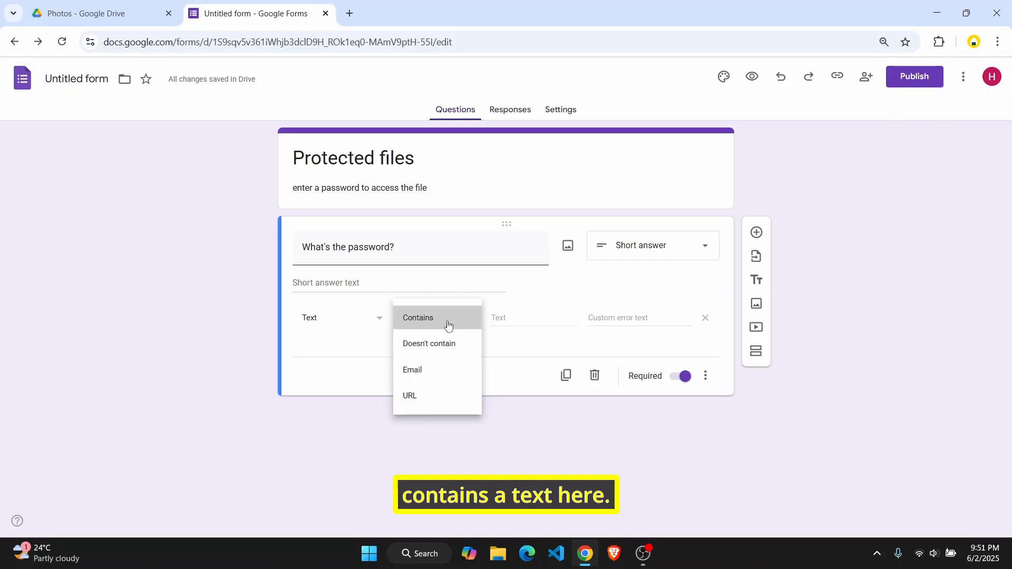
pyautogui.click(445, 324)
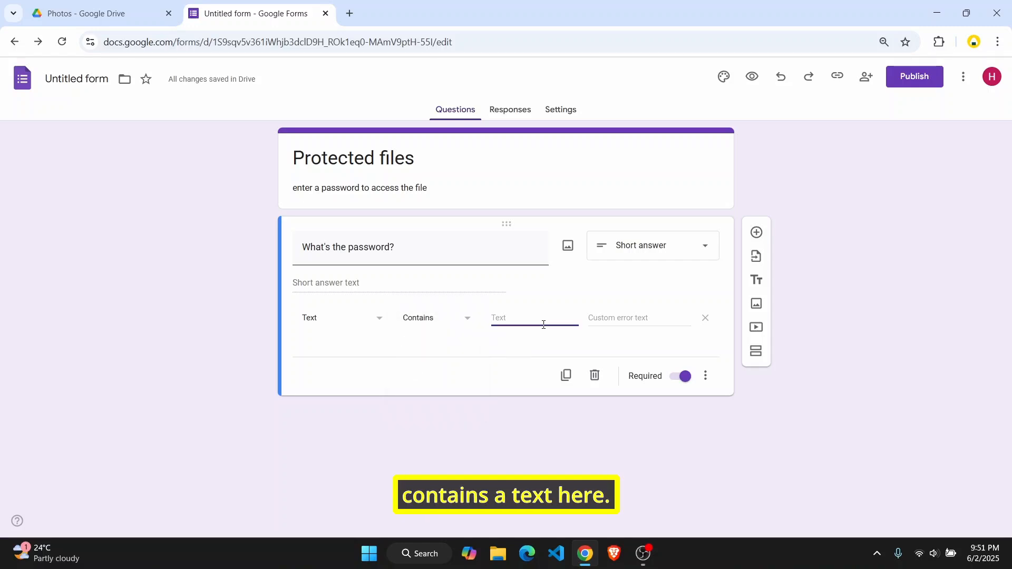
# Enter the expected password and the error text 'Incorrect Password. Try Again'
pyautogui.write('poassword123')
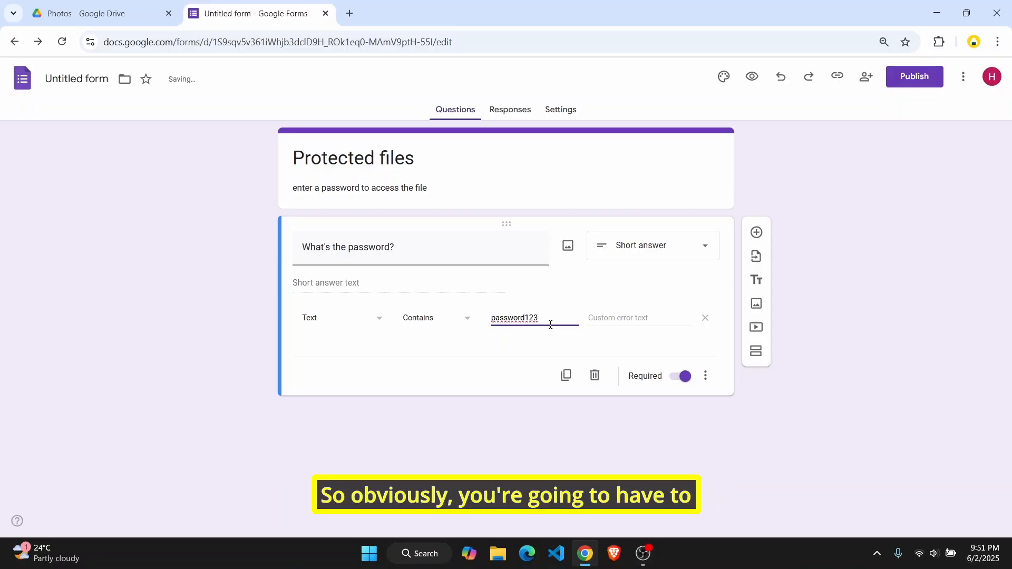
pyautogui.moveTo(550, 325); pyautogui.dragTo(491, 330)
pyautogui.click(534, 318)
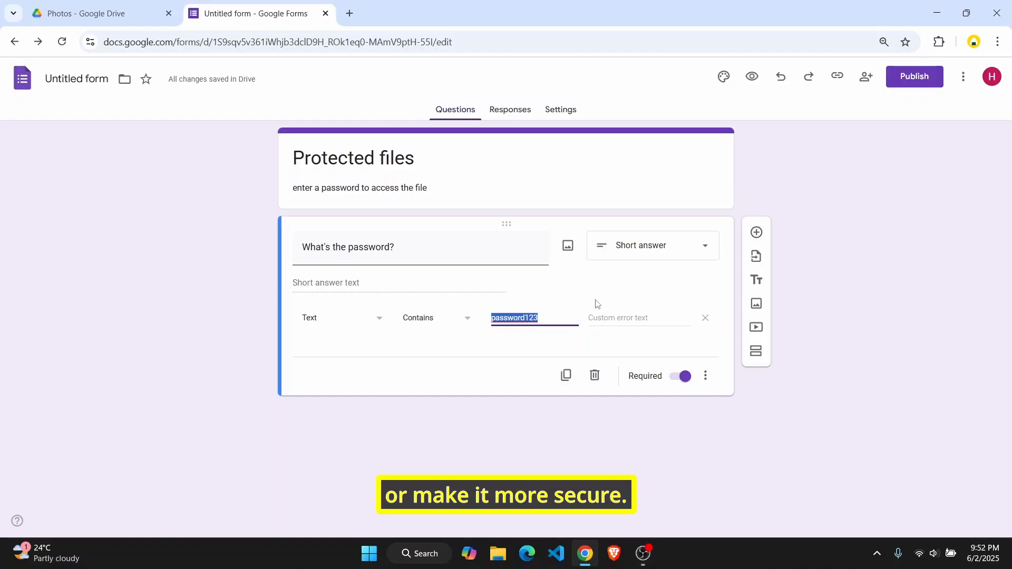
pyautogui.click(607, 315)
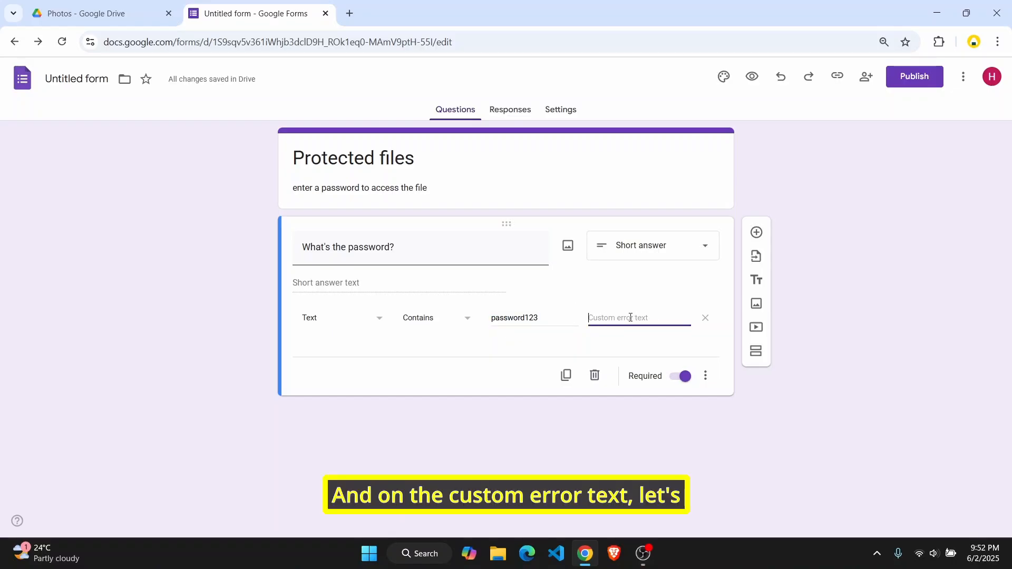
pyautogui.write('In')
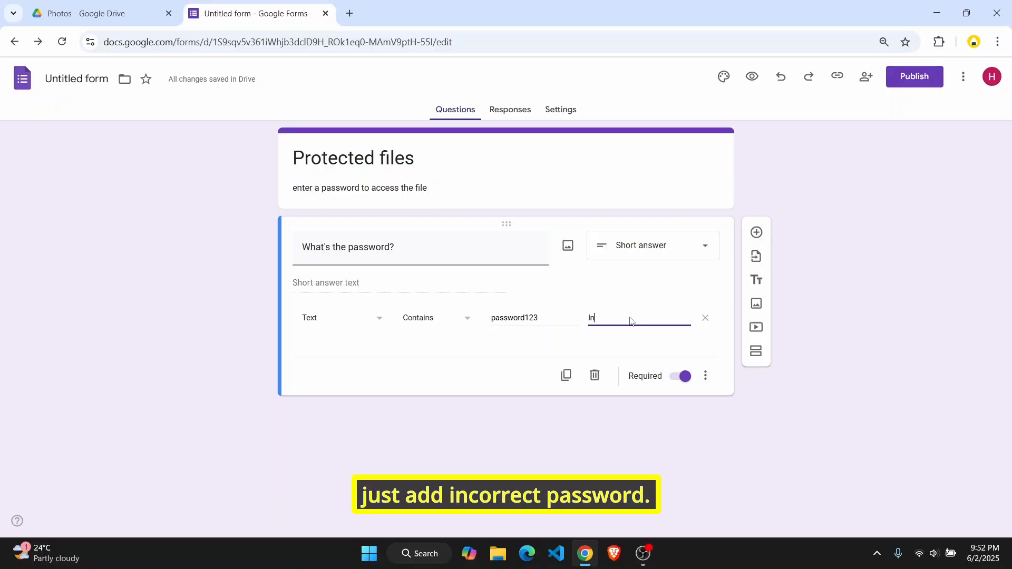
pyautogui.write('correct P')
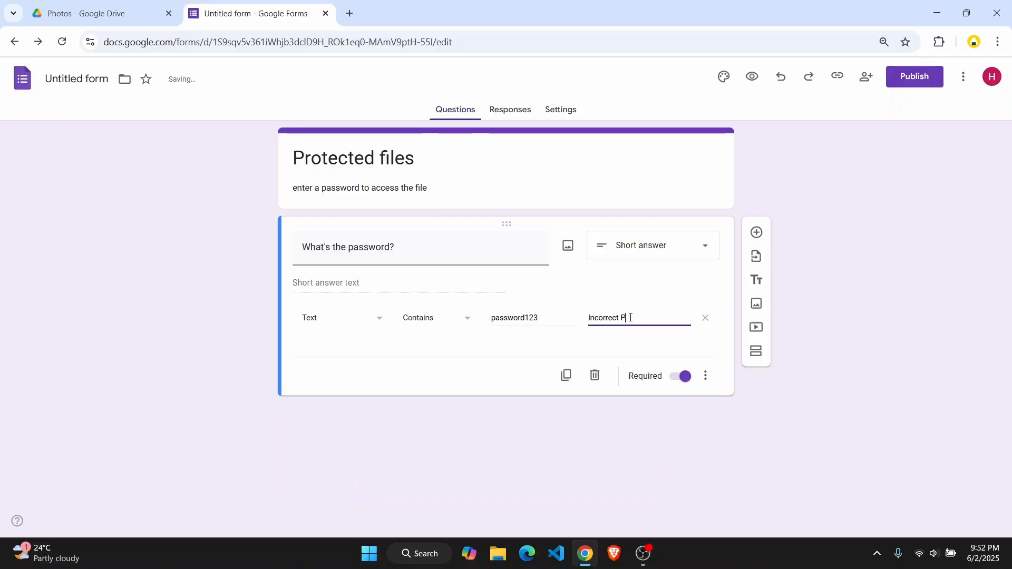
pyautogui.write('assword. ')
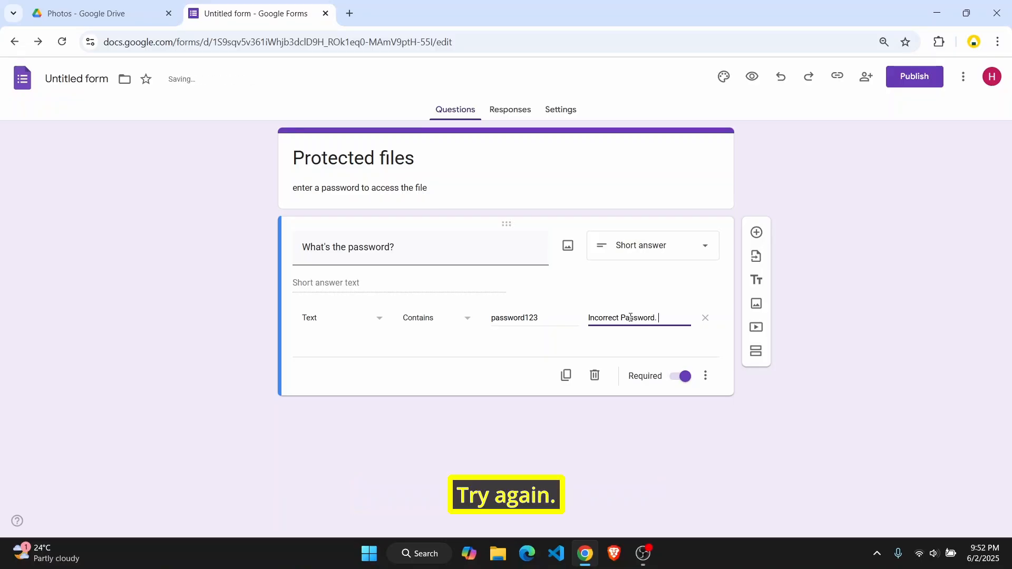
pyautogui.write('Try A')
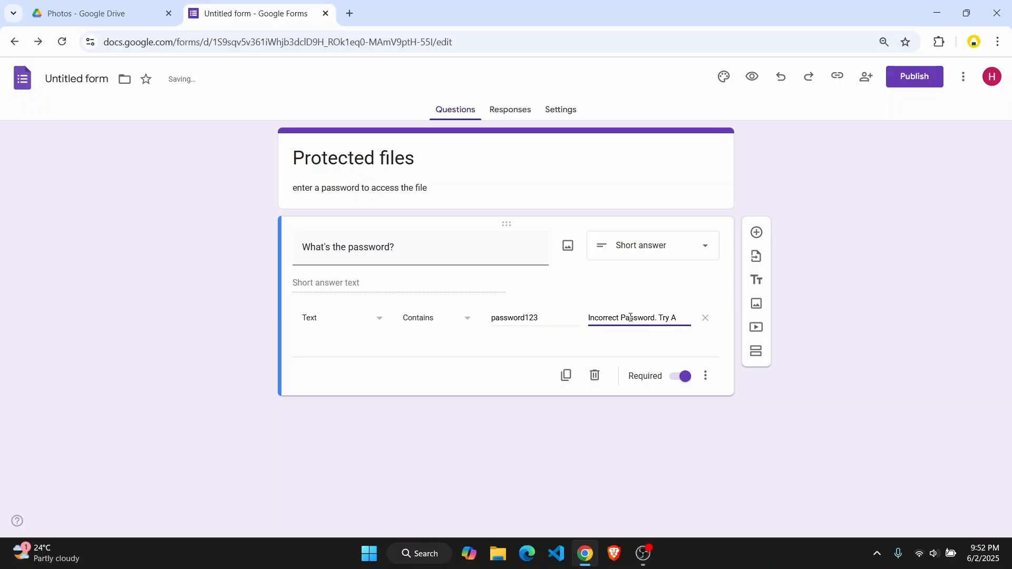
pyautogui.write('aga')
pyautogui.press('BackSpace')
pyautogui.press('BackSpace')
pyautogui.press('BackSpace')
pyautogui.write('a')
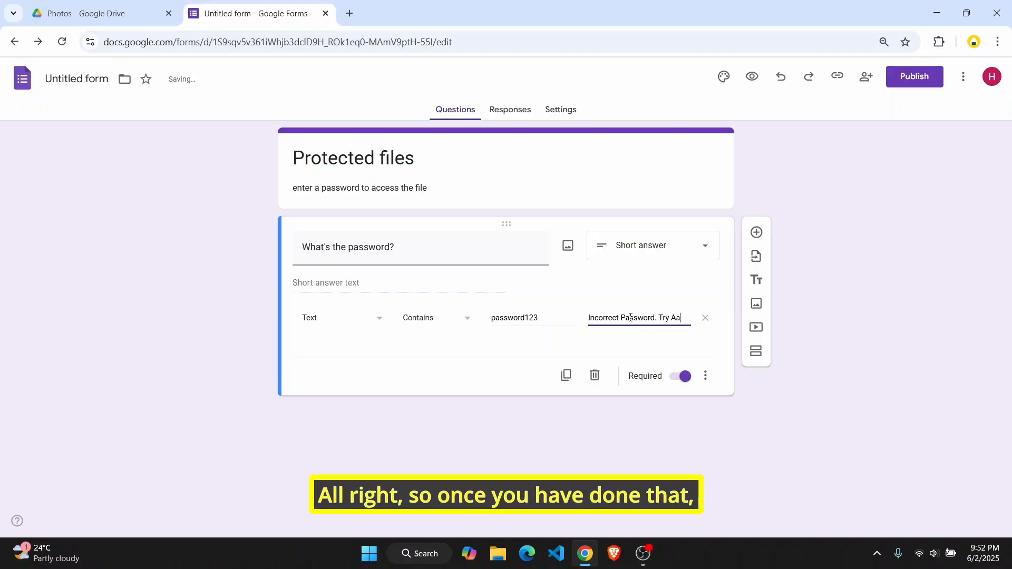
pyautogui.press('BackSpace')
pyautogui.write('gain')
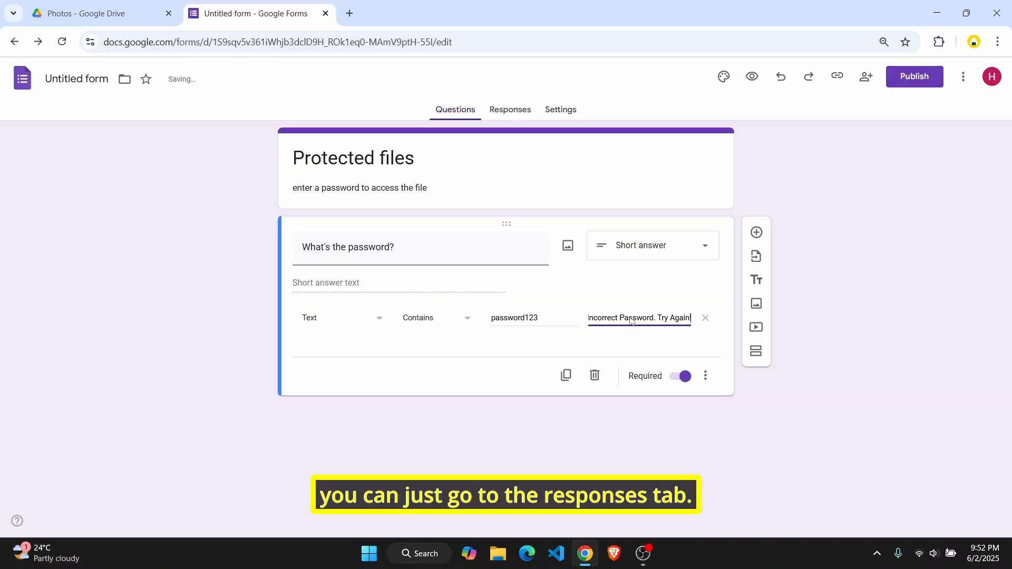
# In Settings, keep email addresses uncollected under Responses and expand Presentation
pyautogui.click(535, 112)
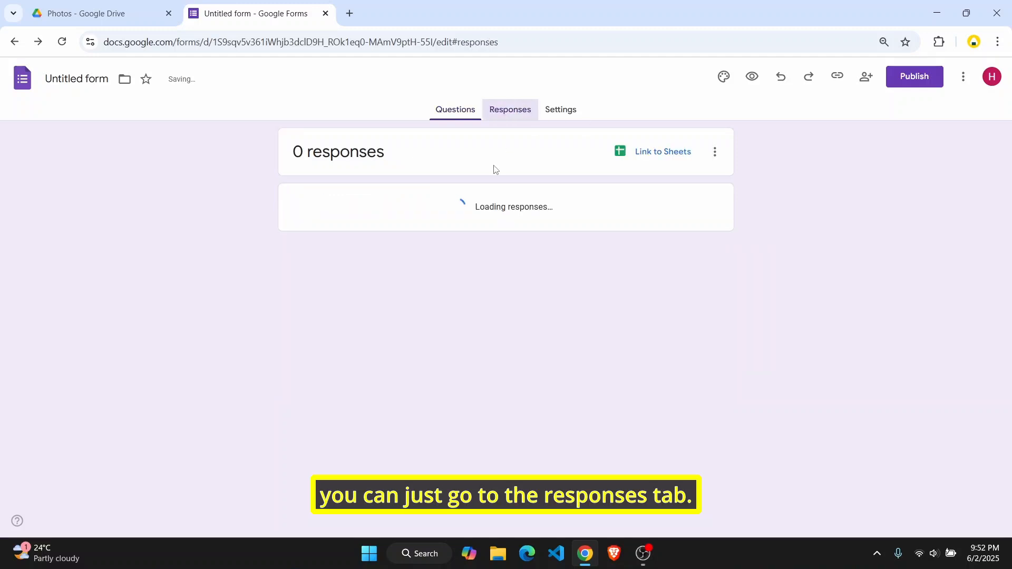
pyautogui.click(545, 112)
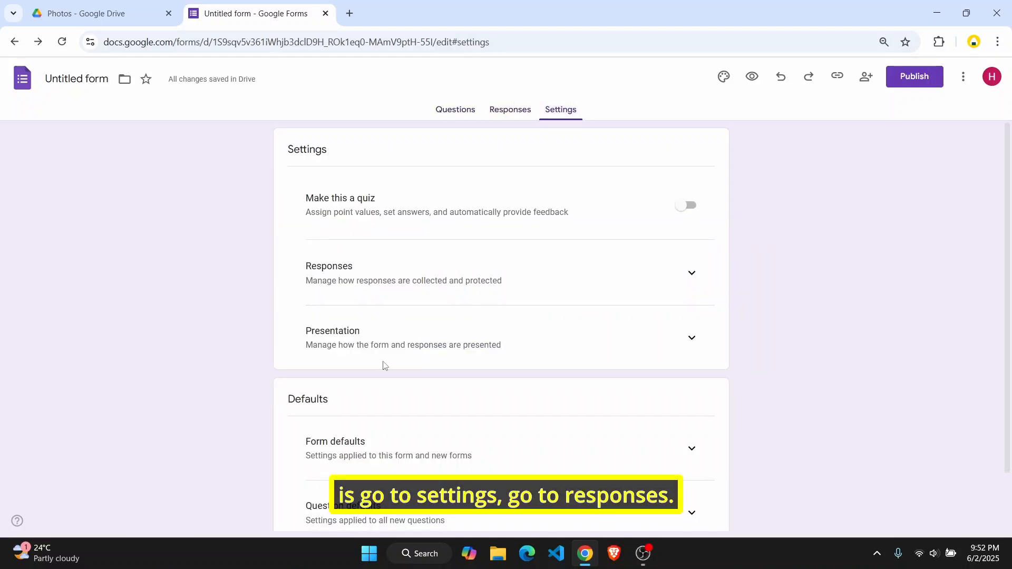
pyautogui.click(683, 284)
pyautogui.scroll(-3, 509, 417)
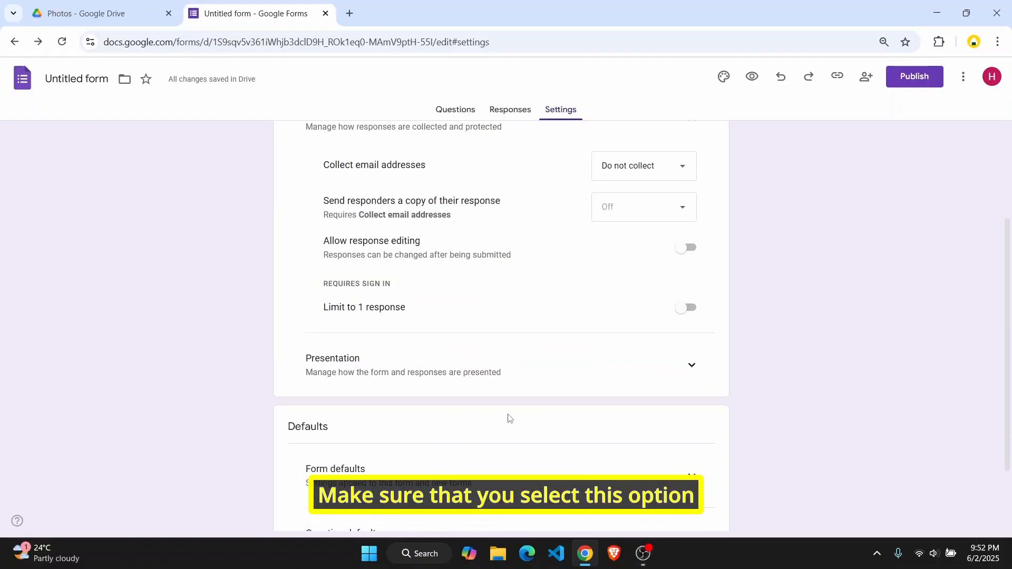
pyautogui.scroll(3, 509, 417)
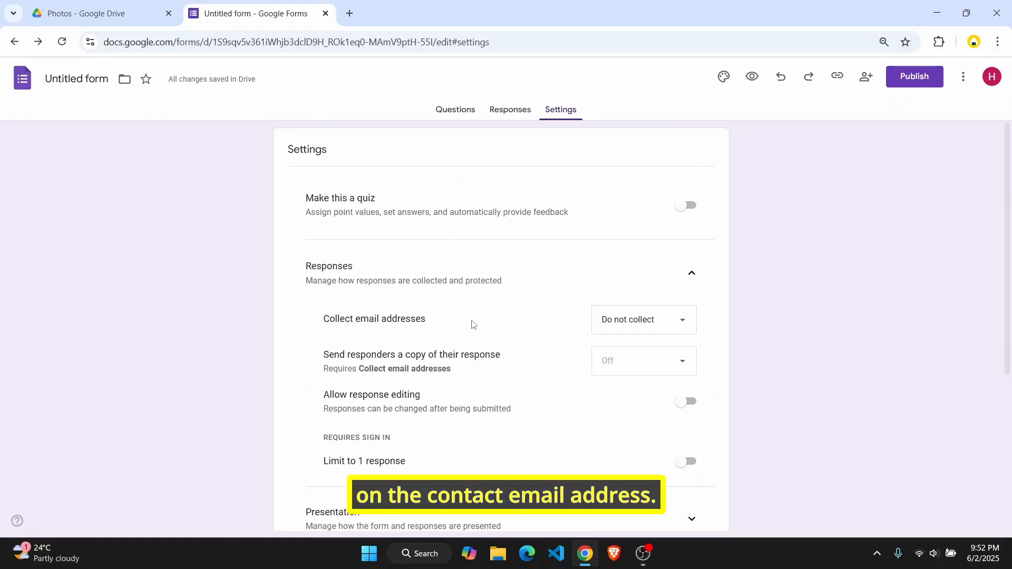
pyautogui.click(622, 327)
pyautogui.click(633, 329)
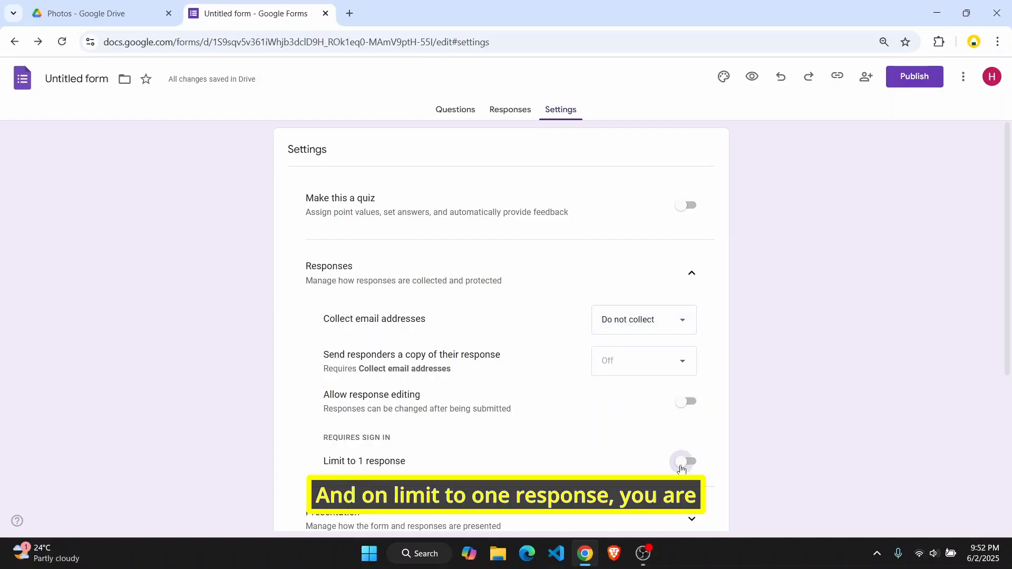
pyautogui.scroll(-5, 612, 420)
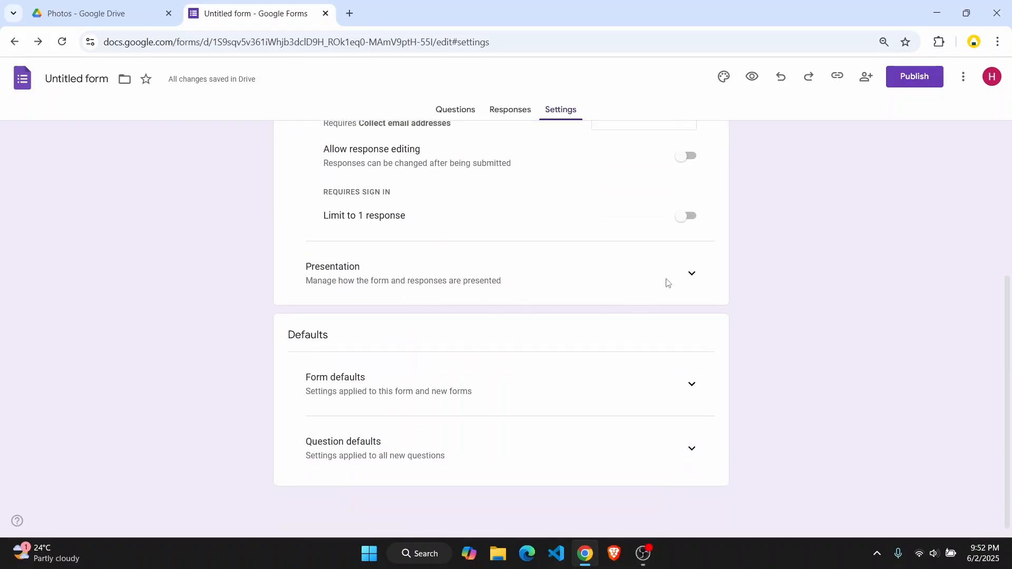
pyautogui.click(683, 278)
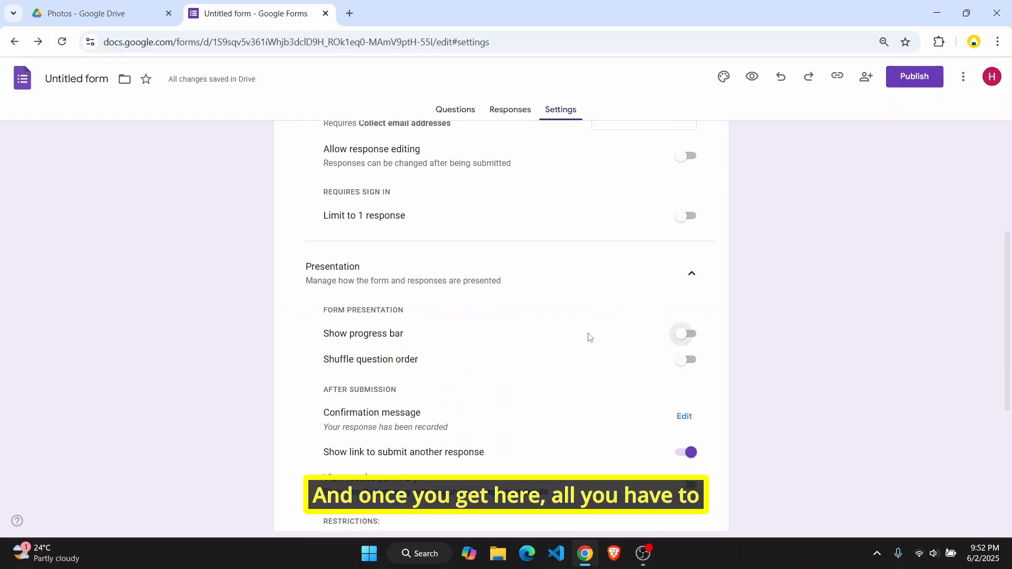
pyautogui.scroll(-1, 588, 339)
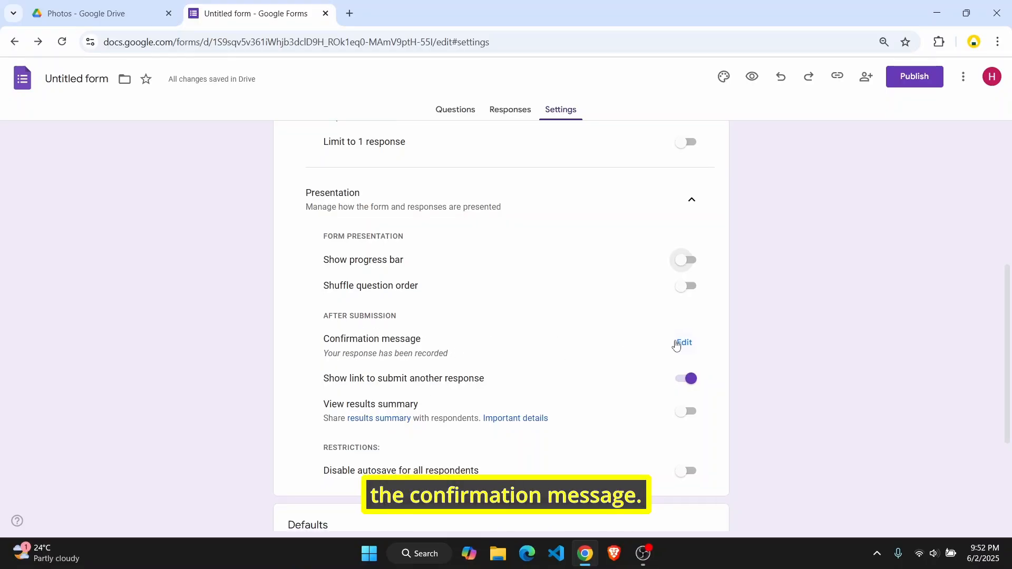
# Enter 'Correct Password. Here are the files:' as the confirmation message
pyautogui.click(682, 344)
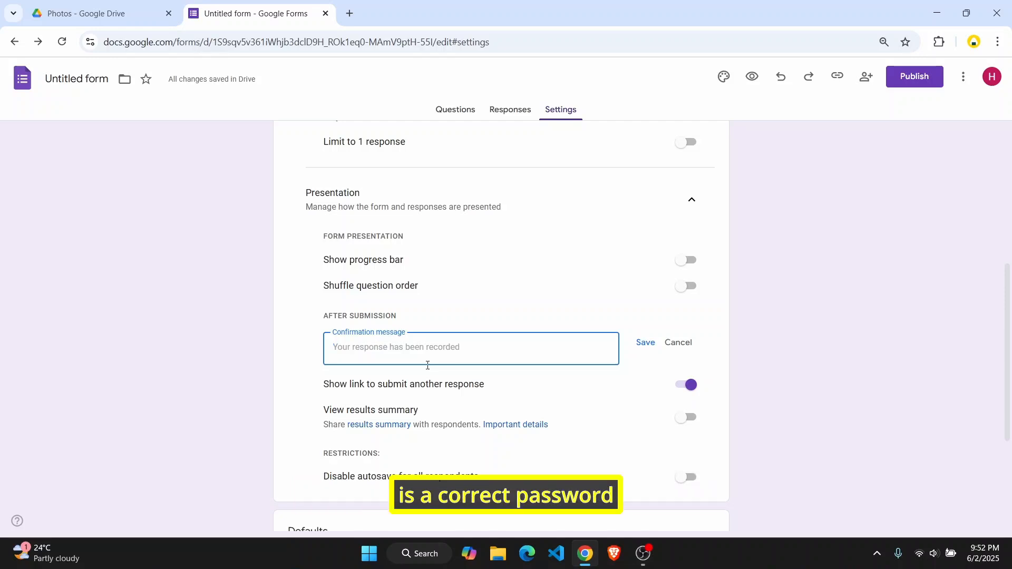
pyautogui.write('Corr')
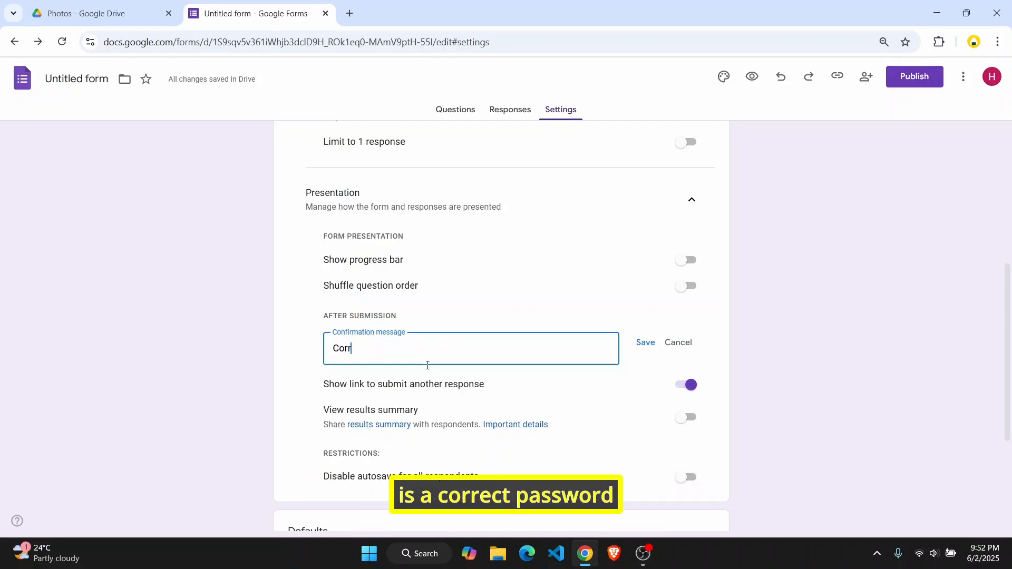
pyautogui.write('ect ')
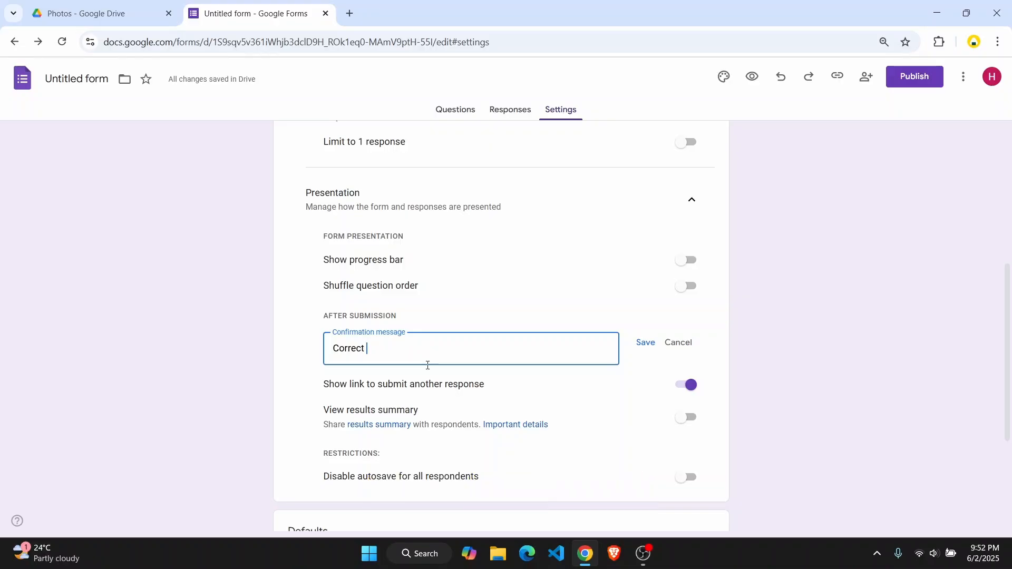
pyautogui.write('Password, ')
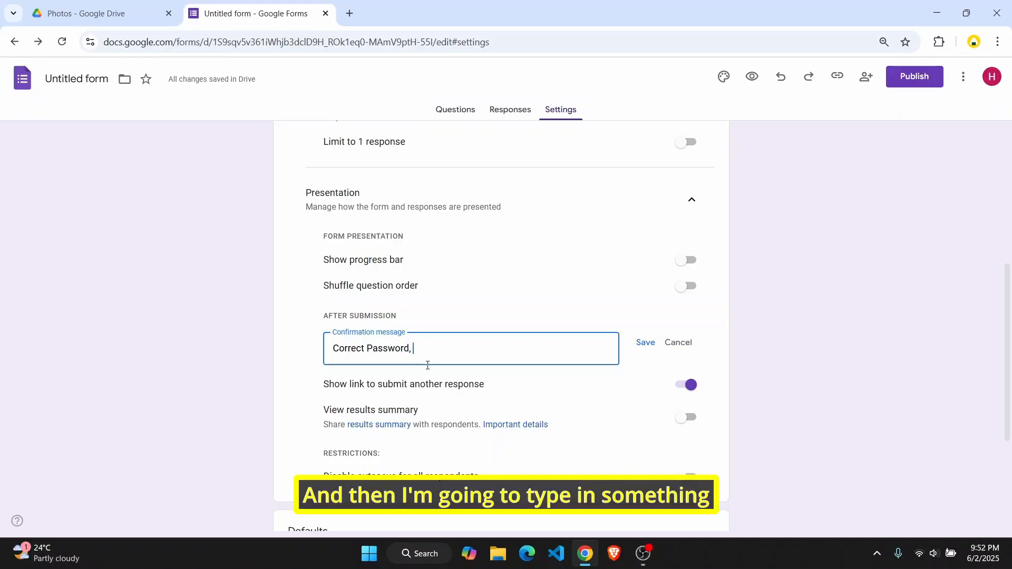
pyautogui.press('BackSpace')
pyautogui.press('BackSpace')
pyautogui.write('. Here a')
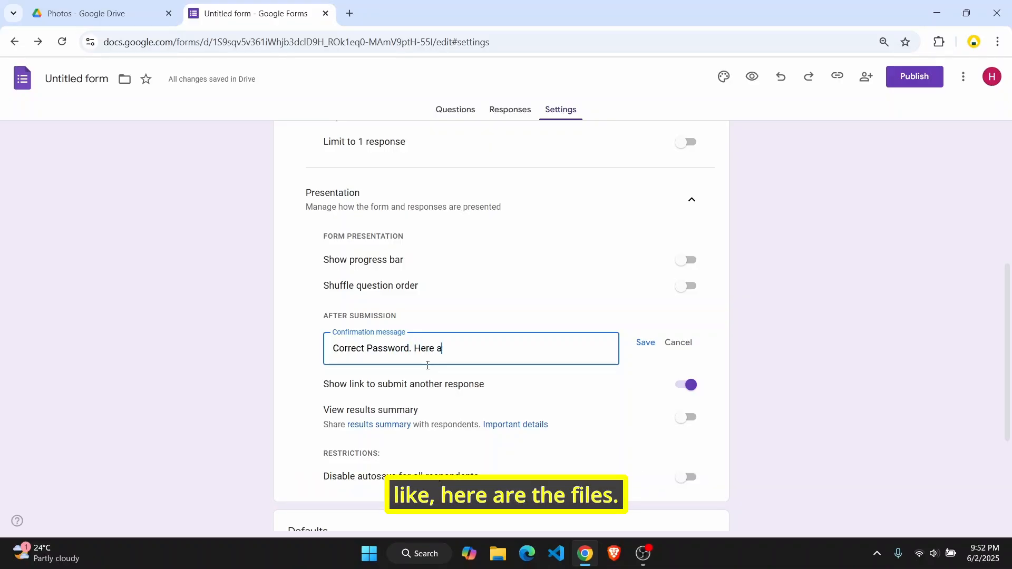
pyautogui.write('re the files:')
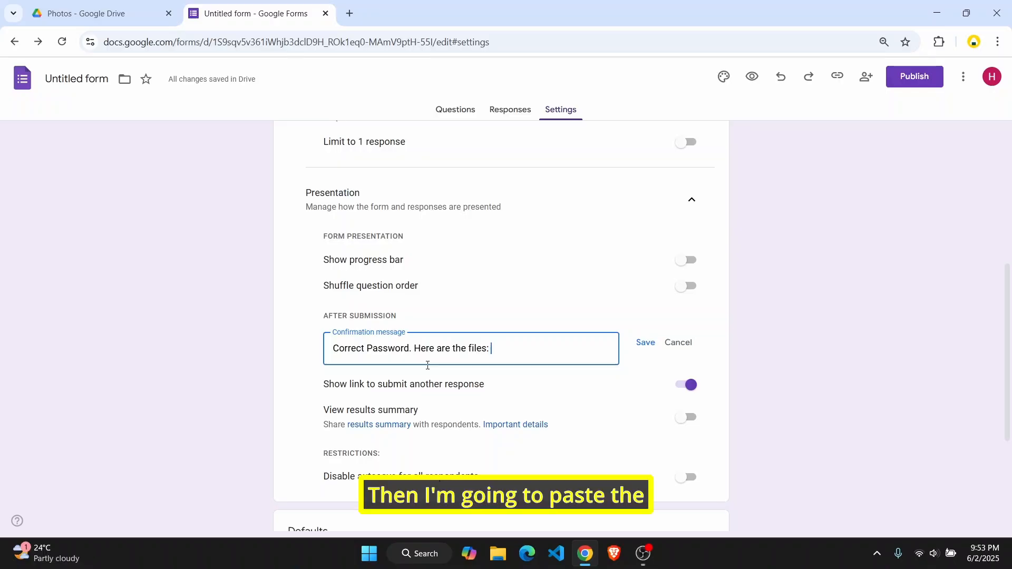
pyautogui.click(88, 6)
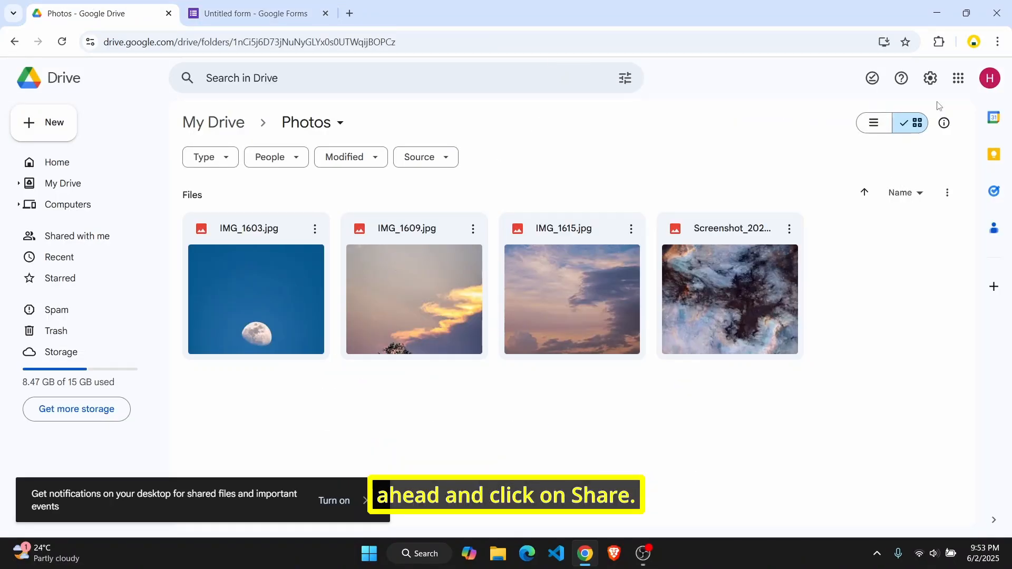
# Share the Photos folder so anyone with the link can view, and copy the link
pyautogui.click(304, 132)
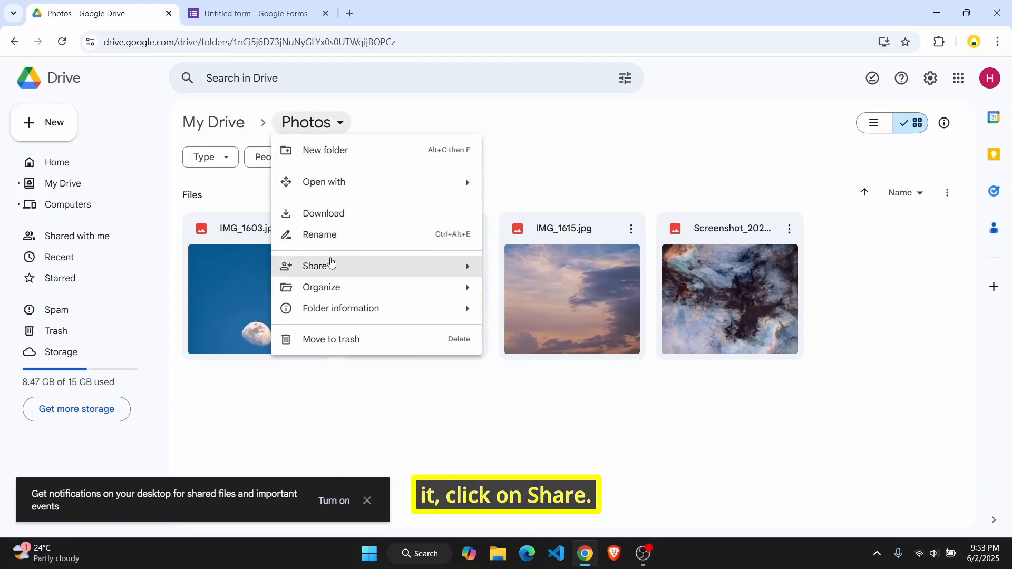
pyautogui.moveTo(332, 266)
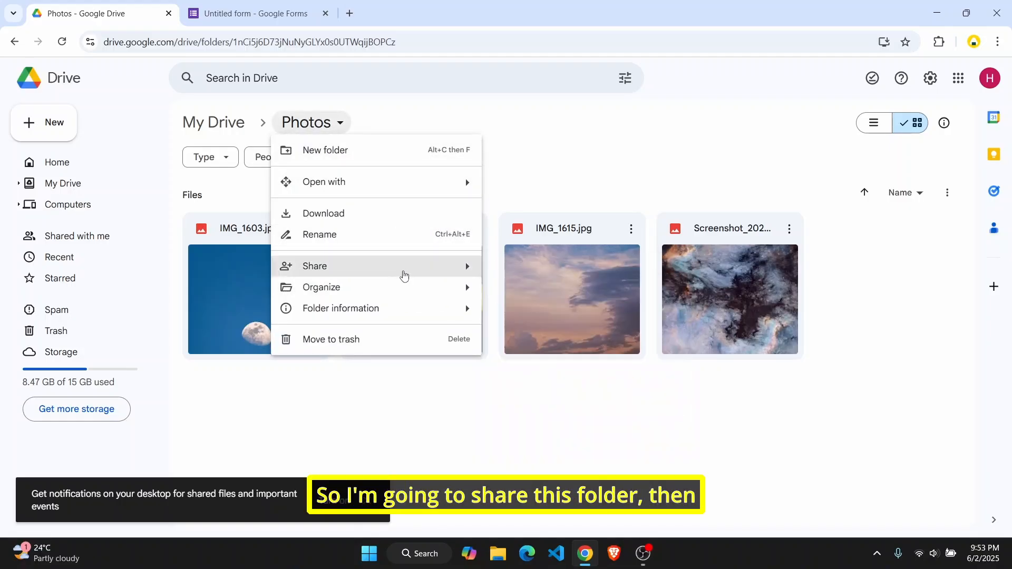
pyautogui.moveTo(468, 276)
pyautogui.click(510, 273)
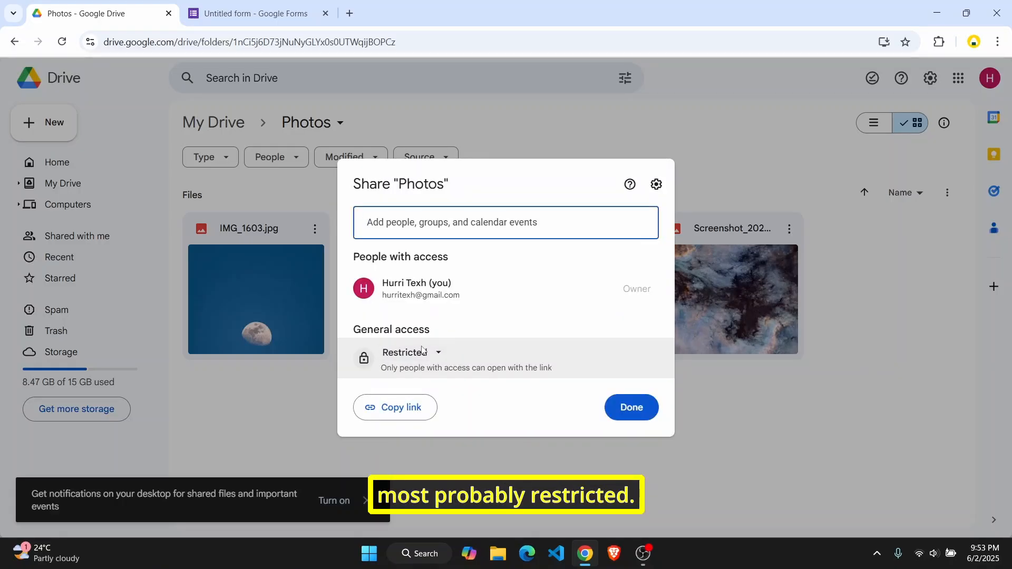
pyautogui.click(429, 353)
pyautogui.click(436, 415)
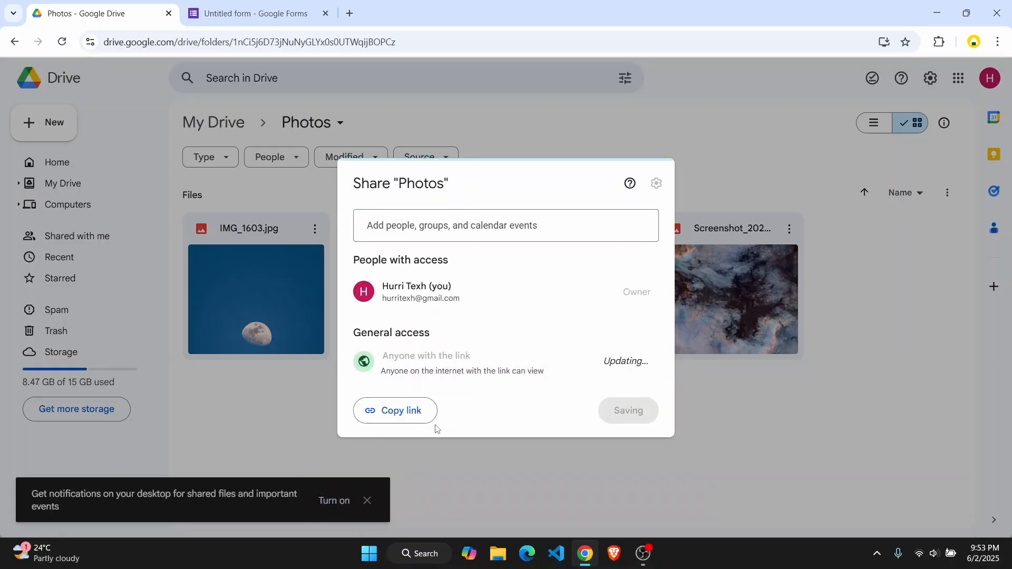
pyautogui.click(403, 415)
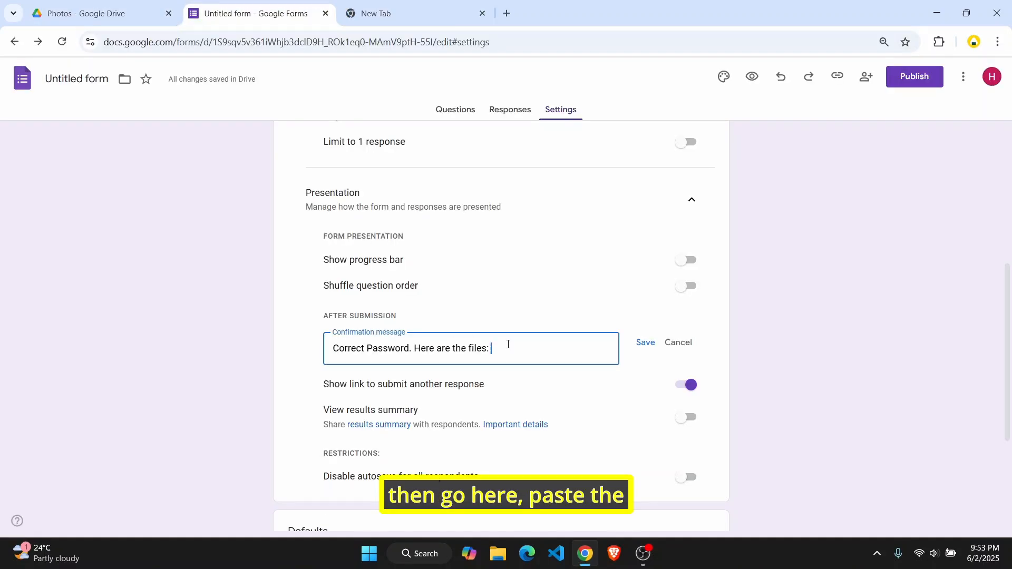
# Paste the Photos folder link into the confirmation message, save, and publish the form
pyautogui.hotkey('ctrl', 'v')
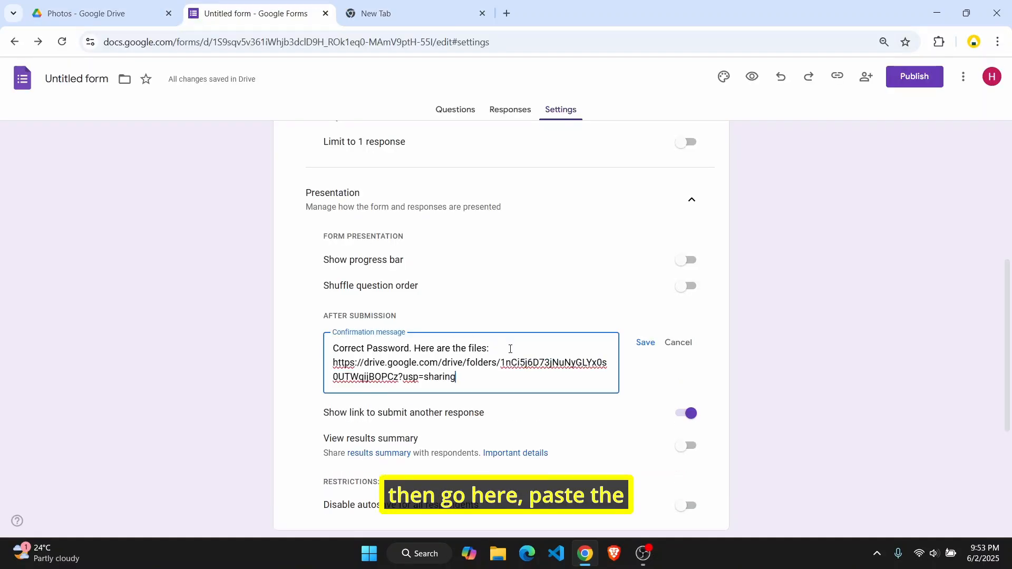
pyautogui.click(646, 344)
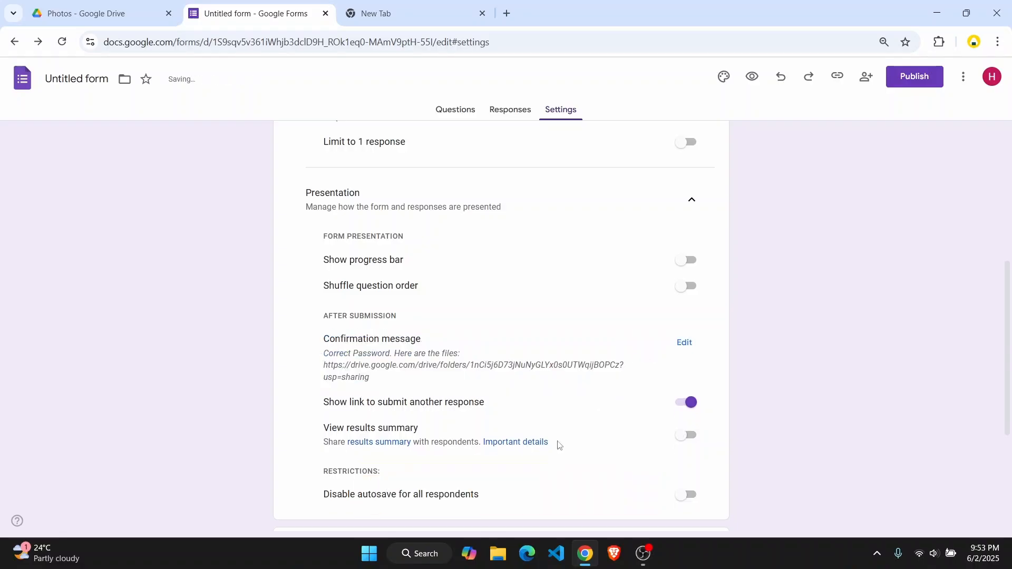
pyautogui.click(920, 79)
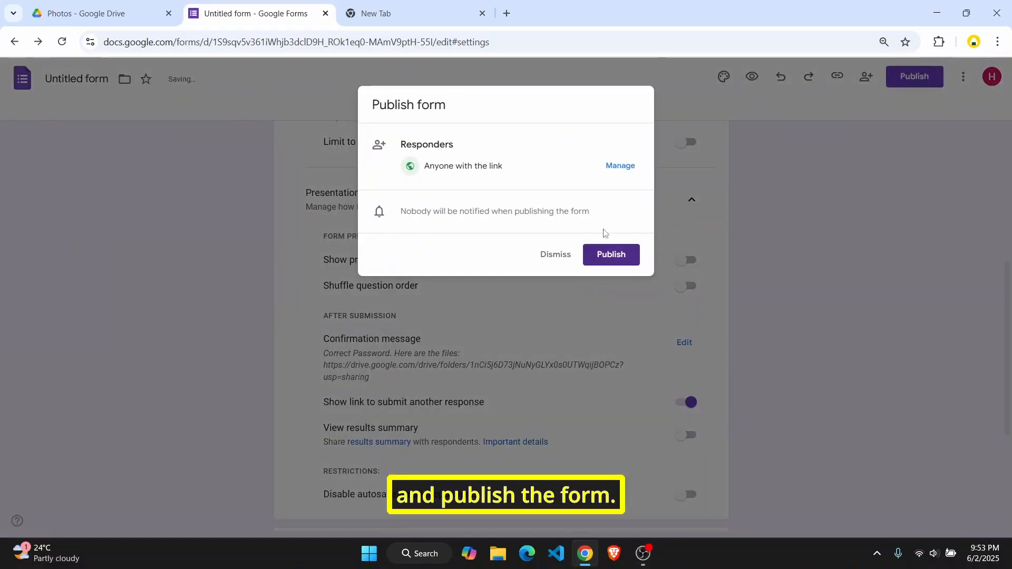
pyautogui.click(629, 255)
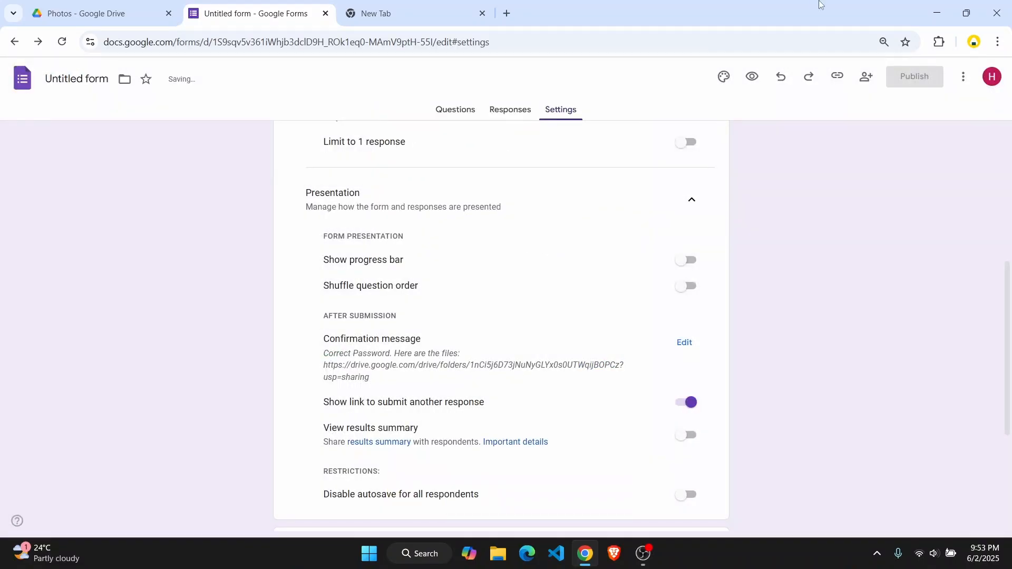
pyautogui.scroll(6, 701, 264)
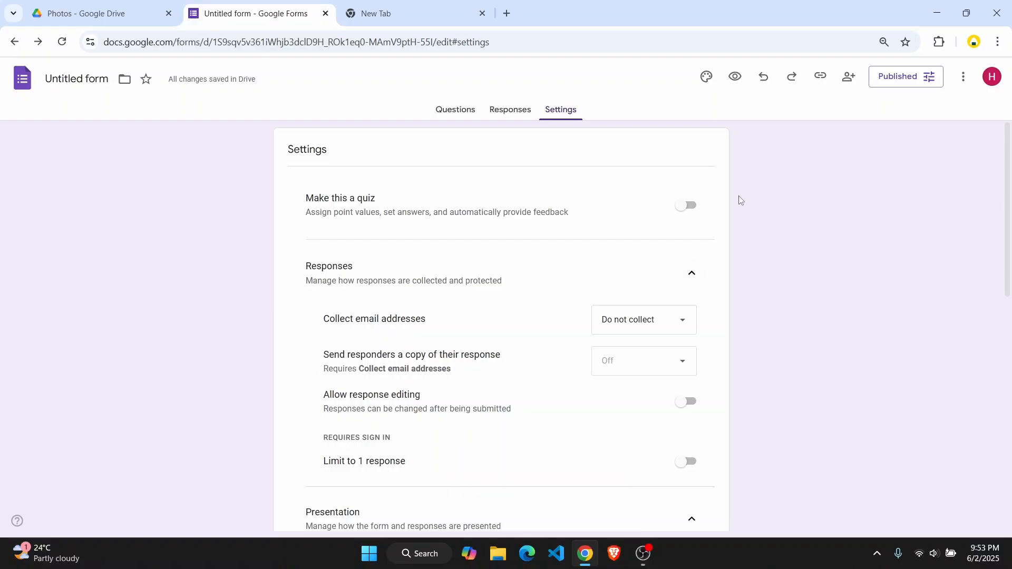
# Preview the Protected files form as a respondent, reviewing its title and description
pyautogui.click(738, 79)
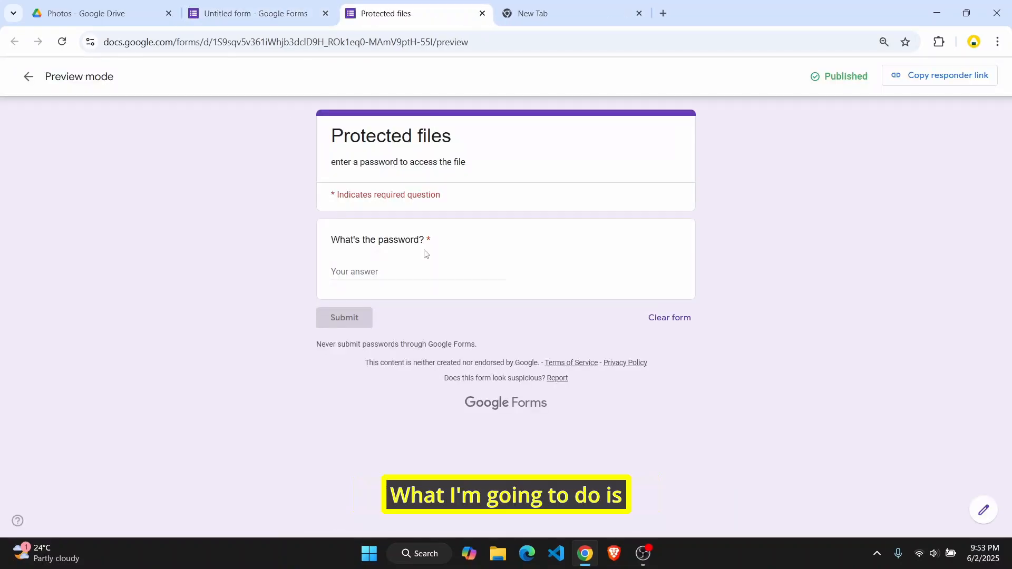
pyautogui.moveTo(456, 136); pyautogui.dragTo(315, 138)
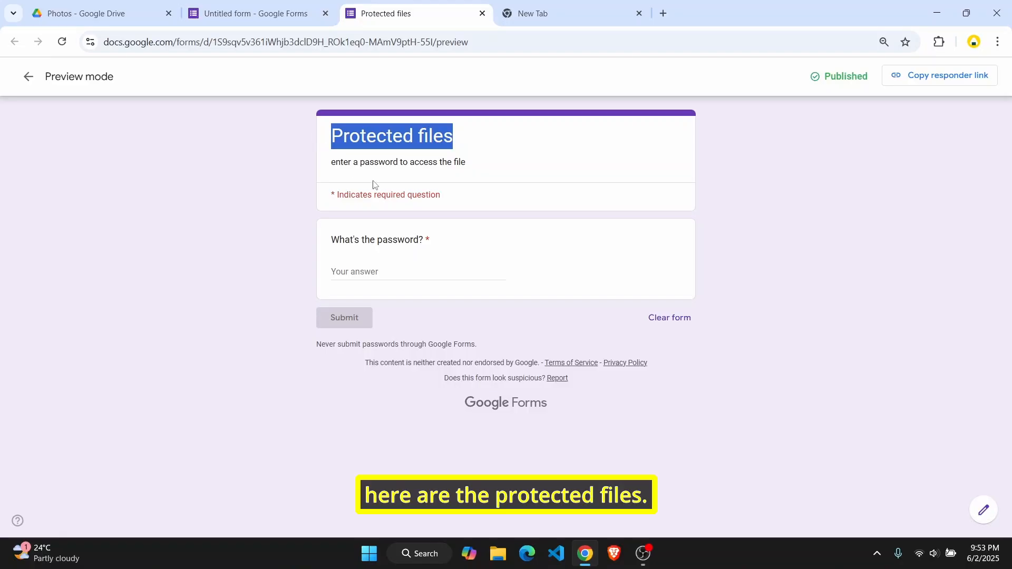
pyautogui.moveTo(471, 163); pyautogui.dragTo(329, 163)
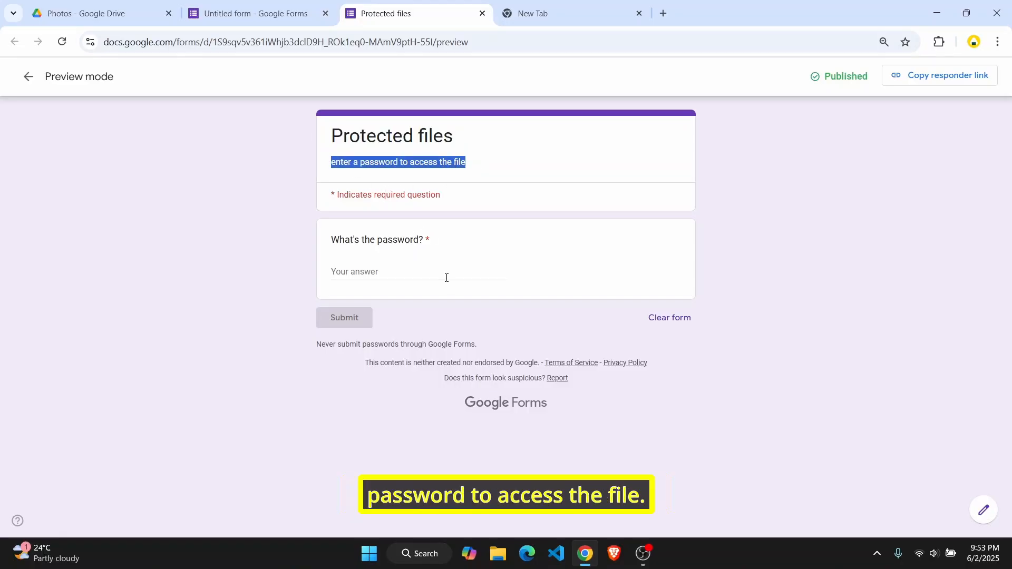
# Enter a wrong password in the preview, submit it to see the rejection, and open the live form
pyautogui.click(399, 271)
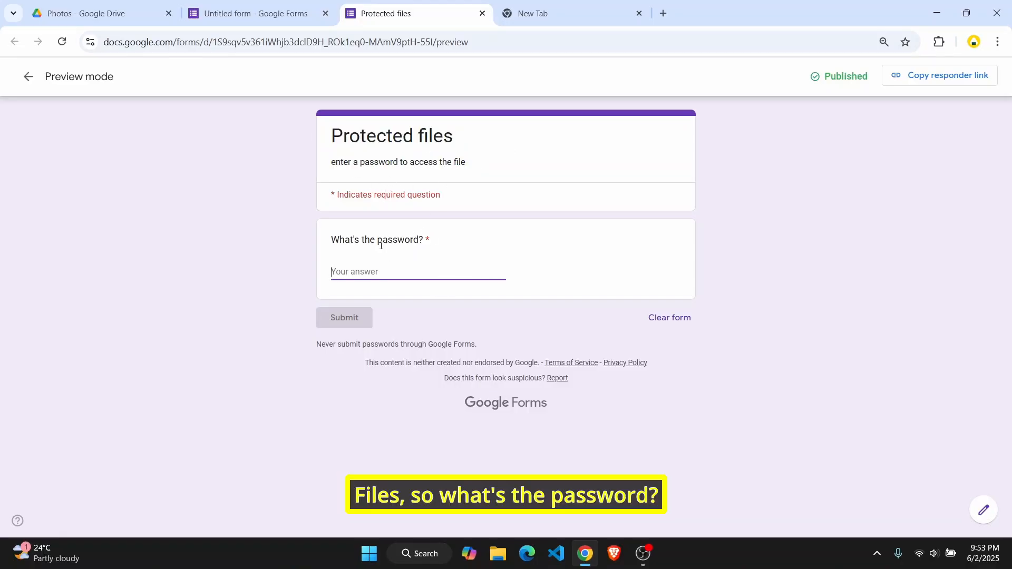
pyautogui.write('adsfasdfa')
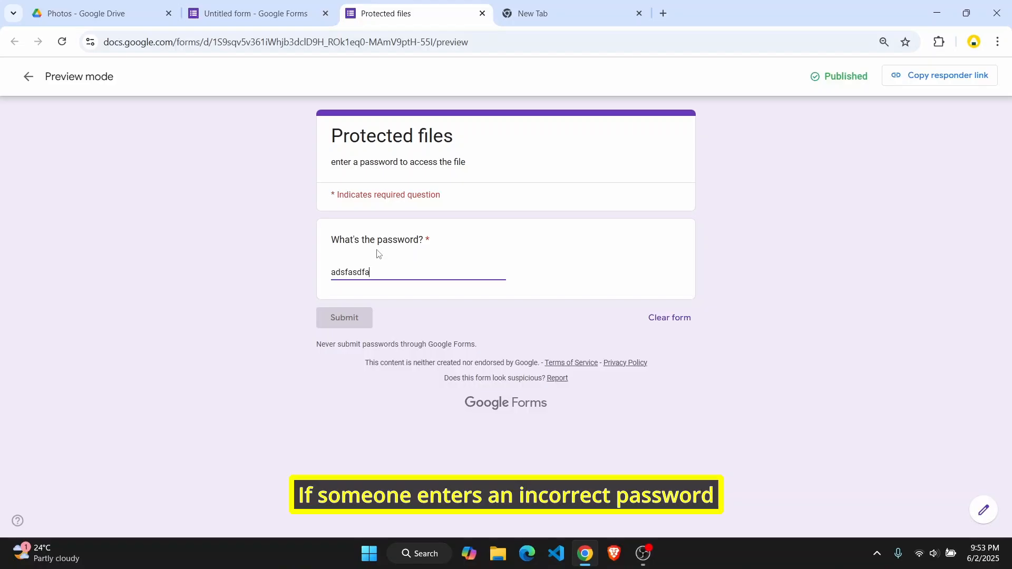
pyautogui.write('fd')
pyautogui.doubleClick(362, 322)
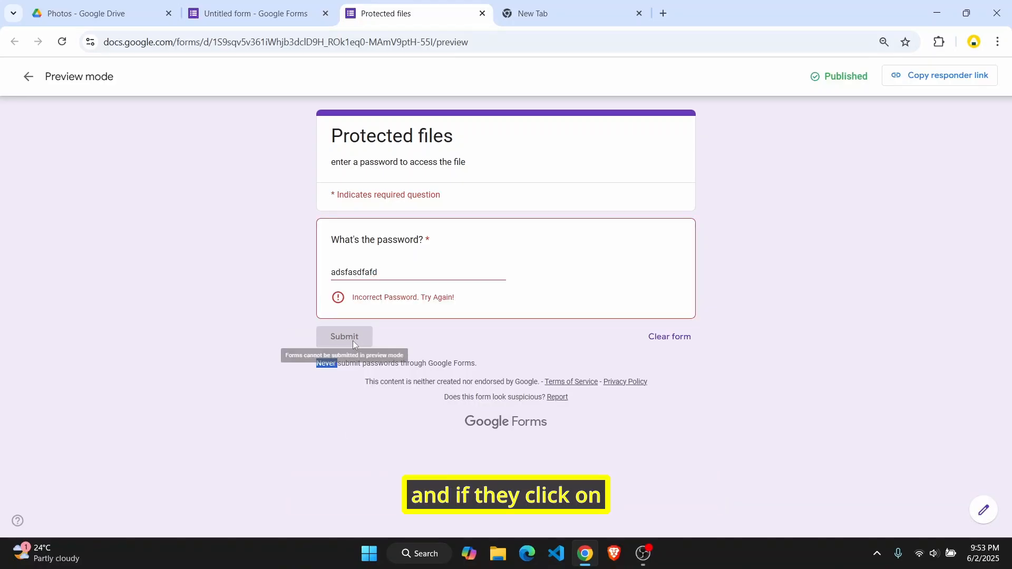
pyautogui.click(342, 355)
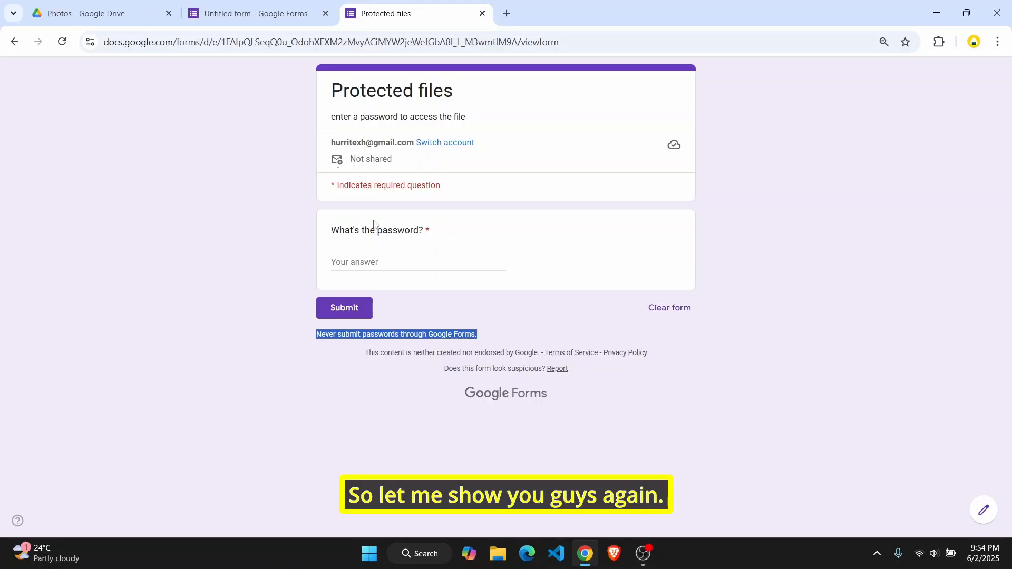
# Submit a wrong password on the live form and see the 'Incorrect Password. Try Again!' error
pyautogui.click(390, 261)
pyautogui.write('asdfasdfa')
pyautogui.click(355, 315)
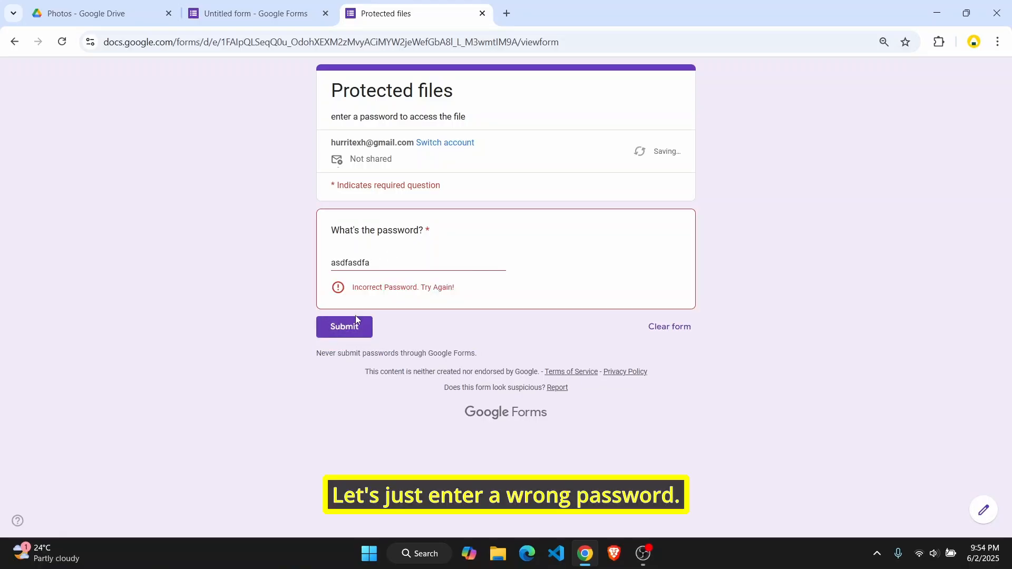
pyautogui.moveTo(350, 295); pyautogui.dragTo(472, 298)
# Replace it with the correct password, submit, and follow the Photos Drive folder link
pyautogui.click(433, 267)
pyautogui.doubleClick(352, 266)
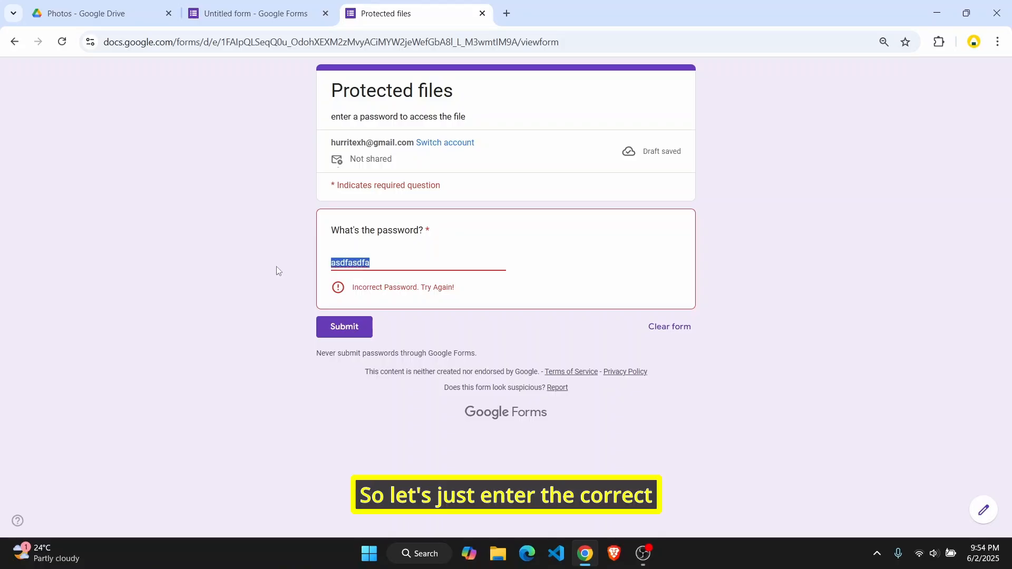
pyautogui.write('pass')
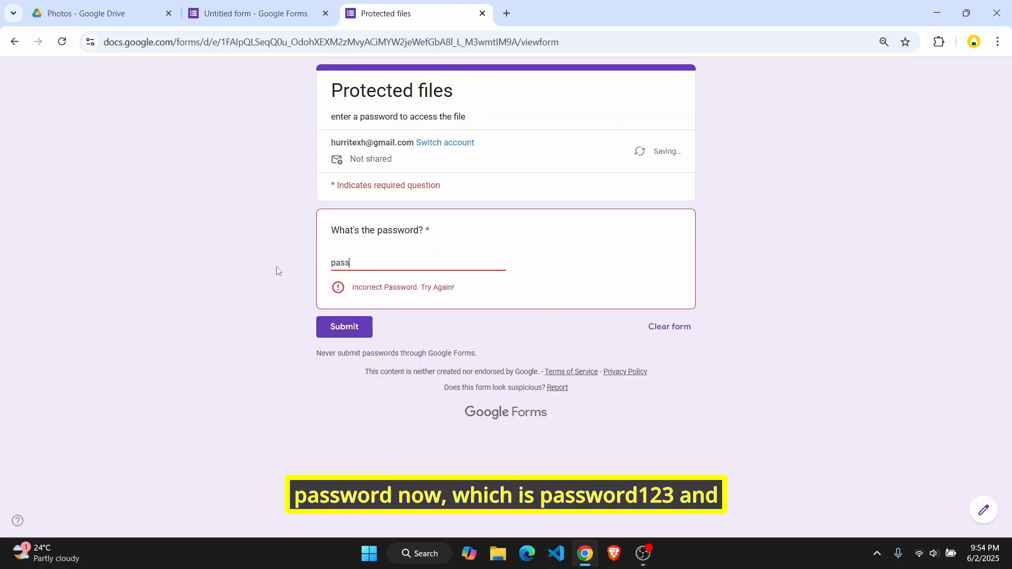
pyautogui.write('word123')
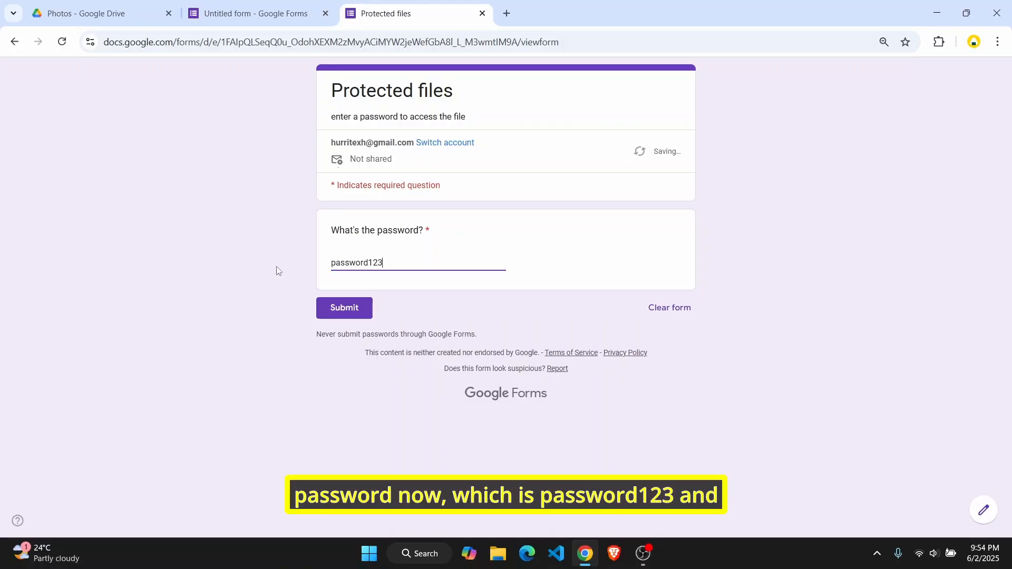
pyautogui.click(361, 308)
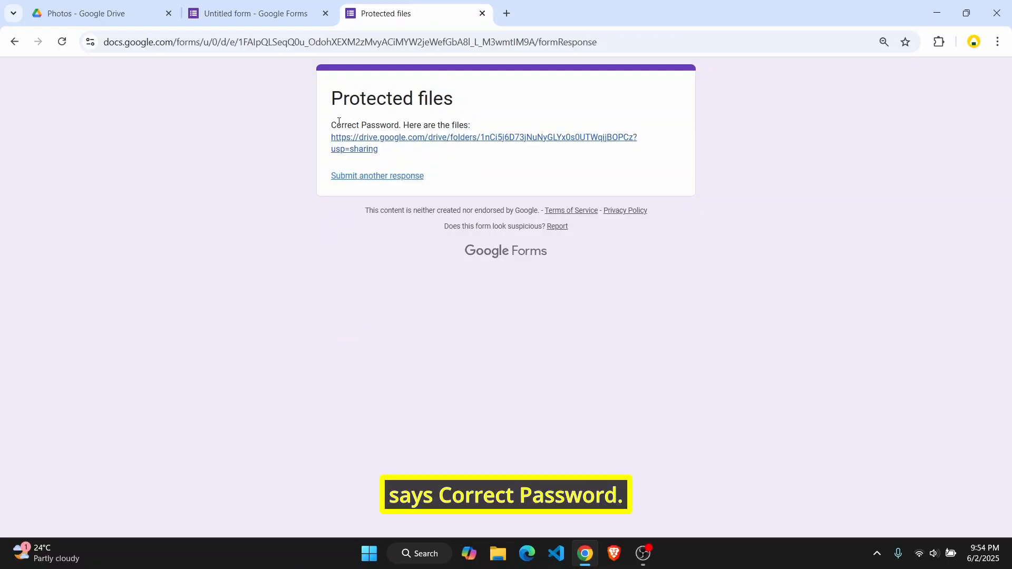
pyautogui.moveTo(338, 122); pyautogui.dragTo(473, 124)
pyautogui.click(436, 140)
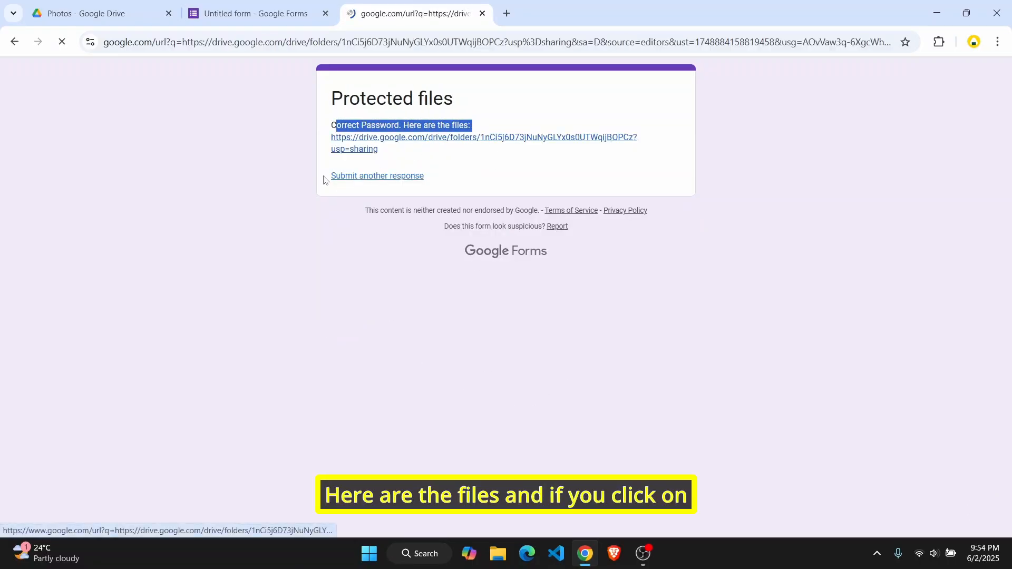